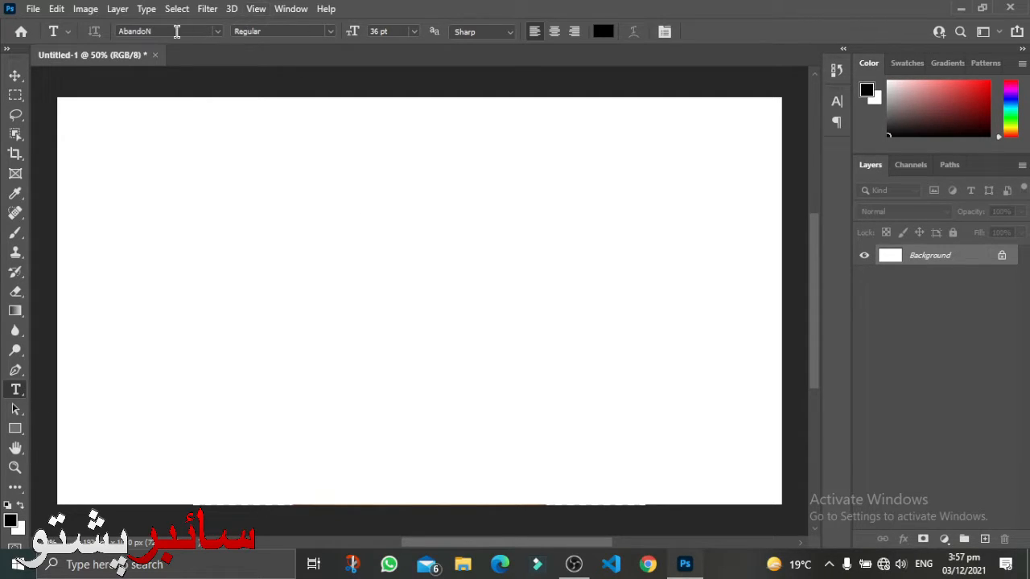
- Add the text "Cyber Pashto" in the Agnostic font to the upper middle of the canvas and commit it
{"action": "left_click", "coordinate": [218, 34]}
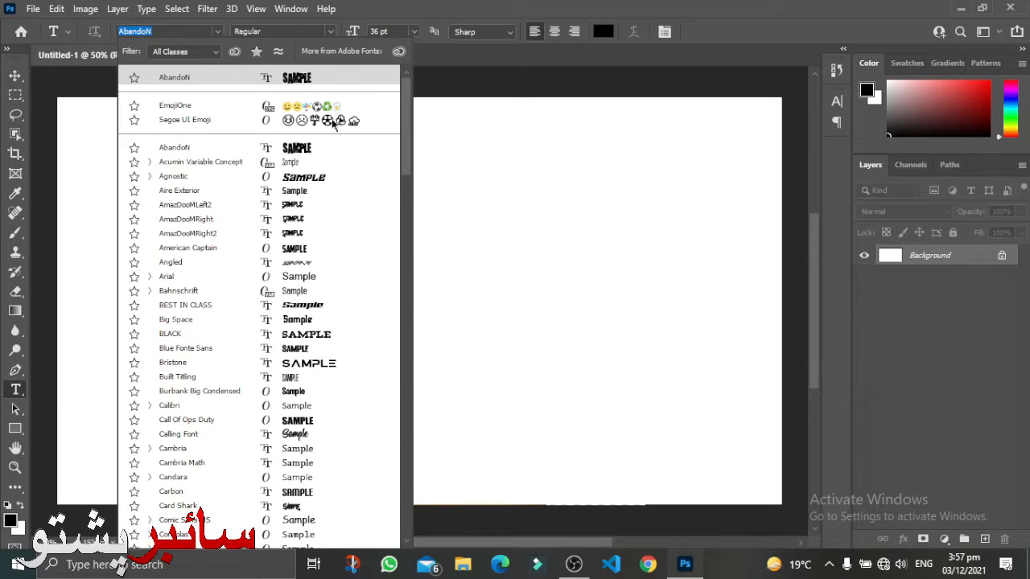
{"action": "left_click", "coordinate": [335, 182]}
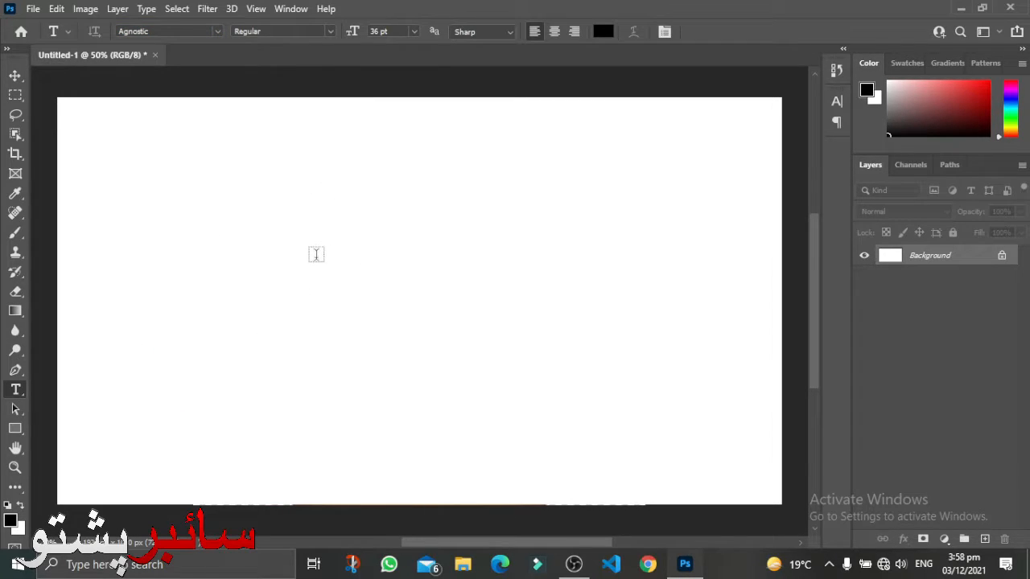
{"action": "left_click", "coordinate": [316, 254]}
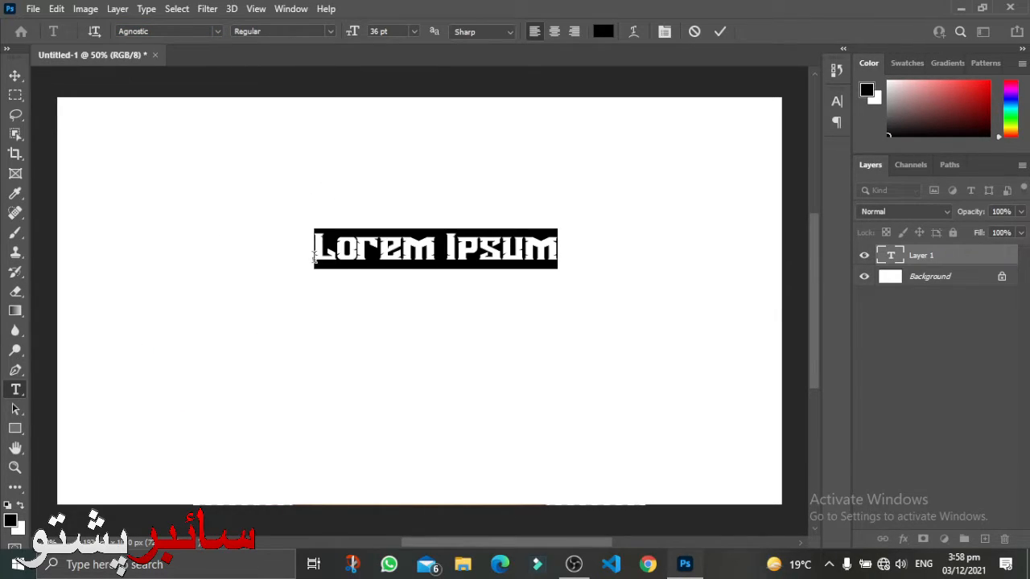
{"action": "type", "text": "Cyber Pa"}
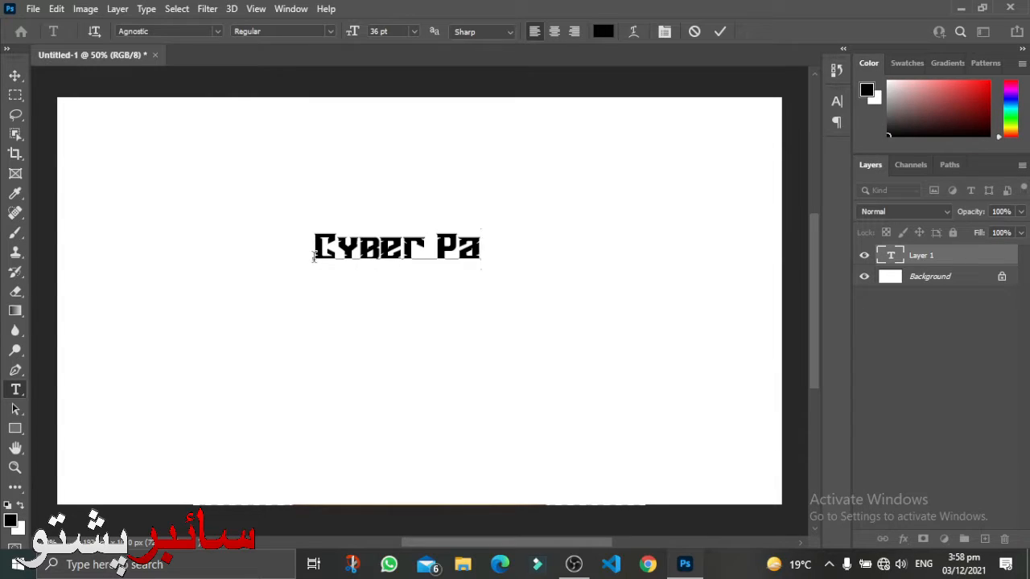
{"action": "type", "text": "shto"}
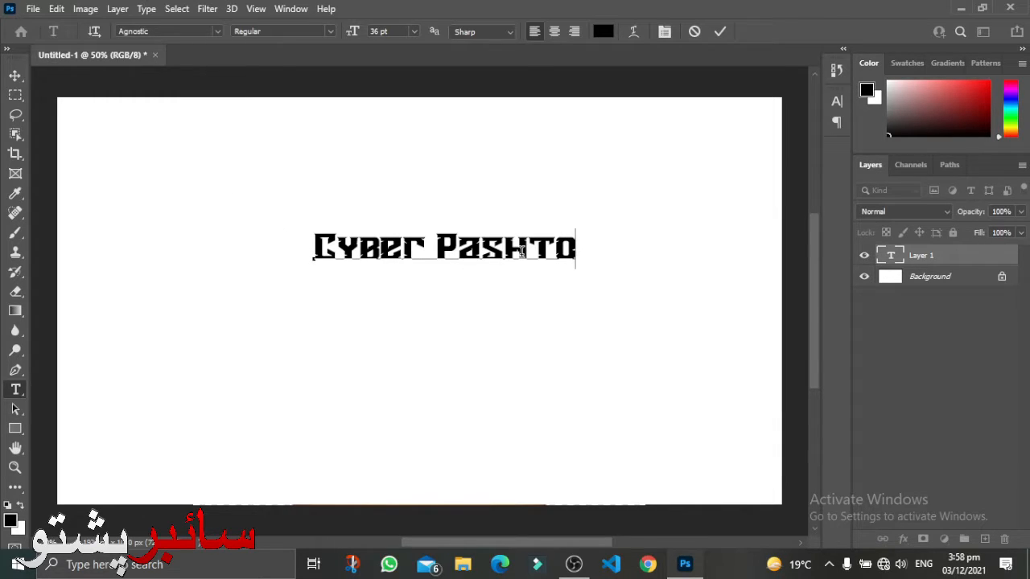
{"action": "key", "text": "ctrl+Return"}
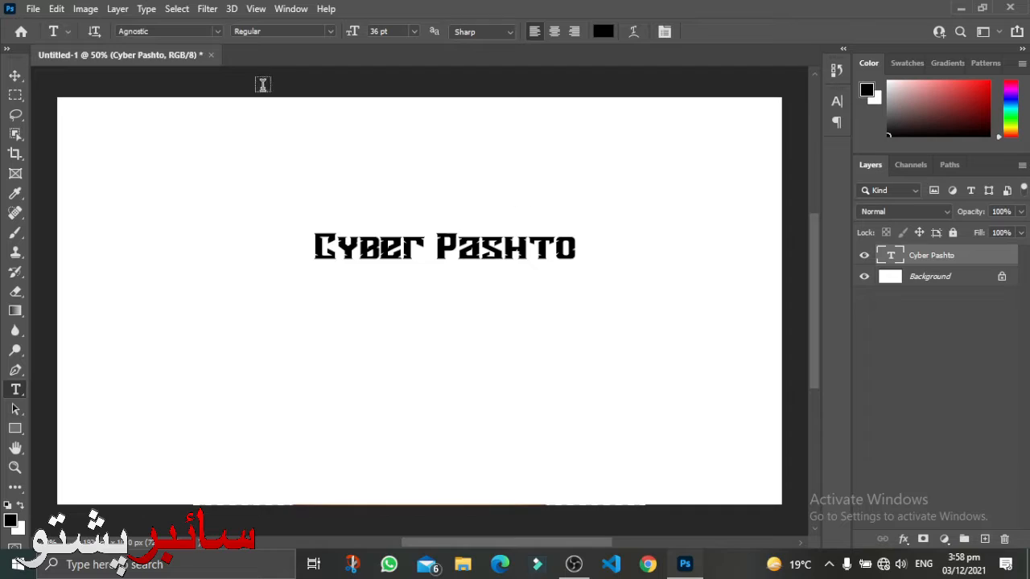
- Select the whole Cyber Pashto text, try the Italic font style on it and return it to Regular
{"action": "left_click", "coordinate": [385, 242]}
{"action": "key", "text": "ctrl+a"}
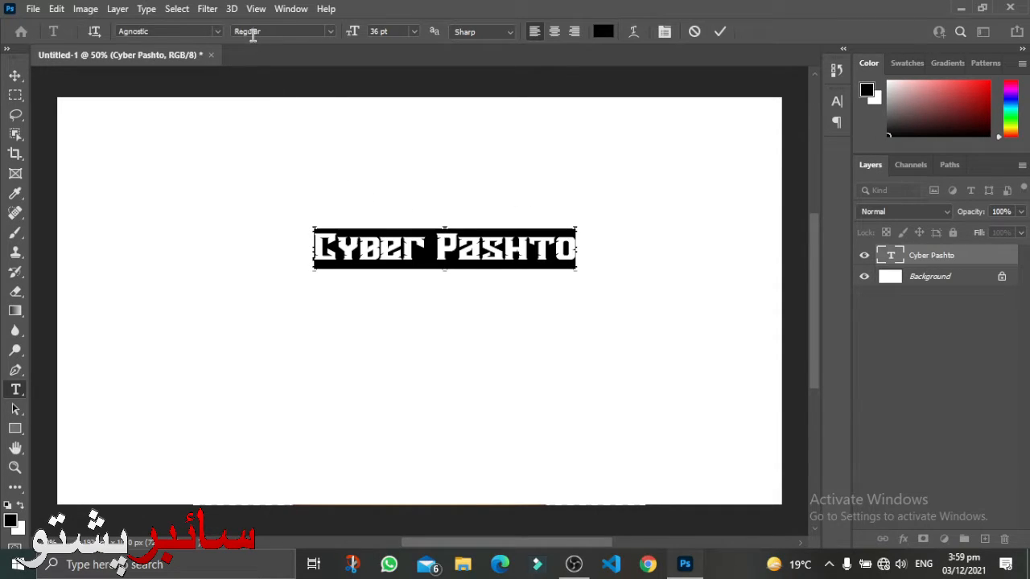
{"action": "left_click", "coordinate": [333, 33]}
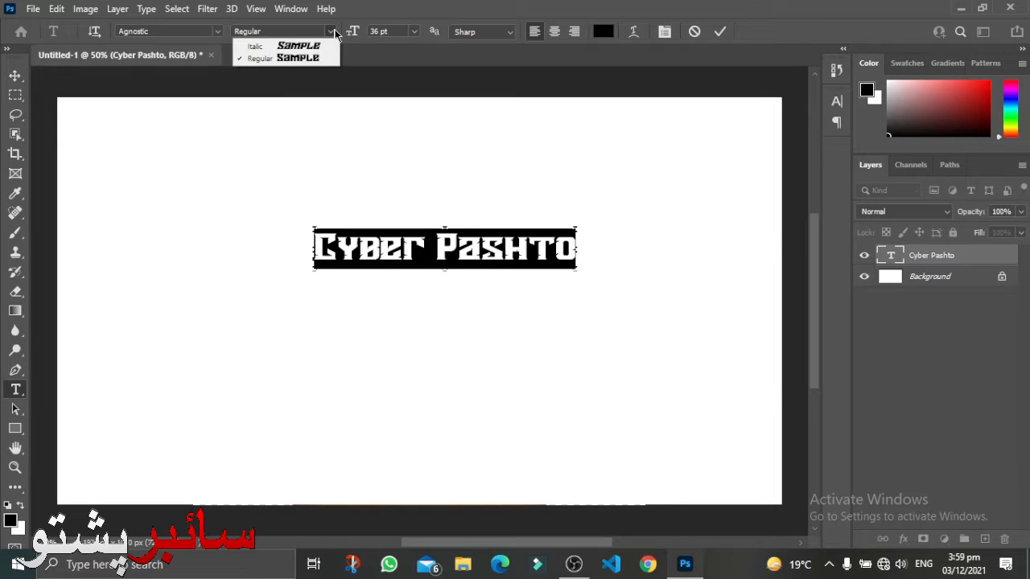
{"action": "left_click", "coordinate": [292, 47]}
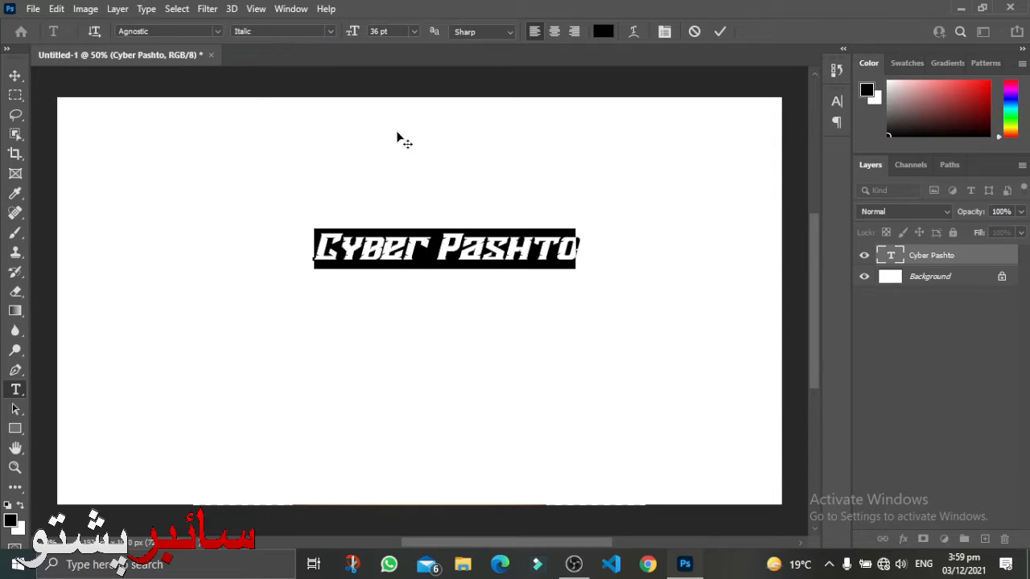
{"action": "left_click", "coordinate": [333, 33]}
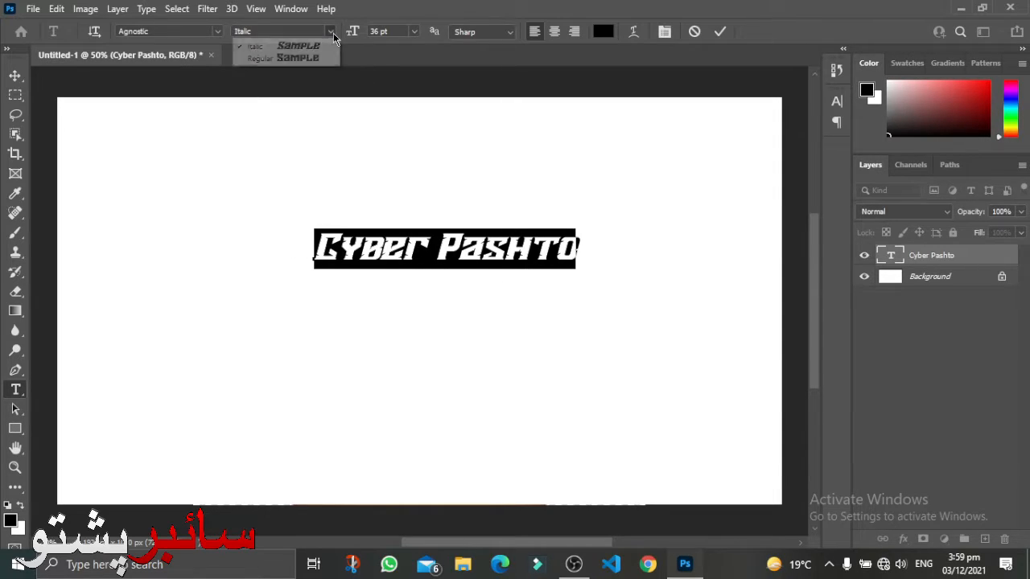
{"action": "left_click", "coordinate": [317, 56]}
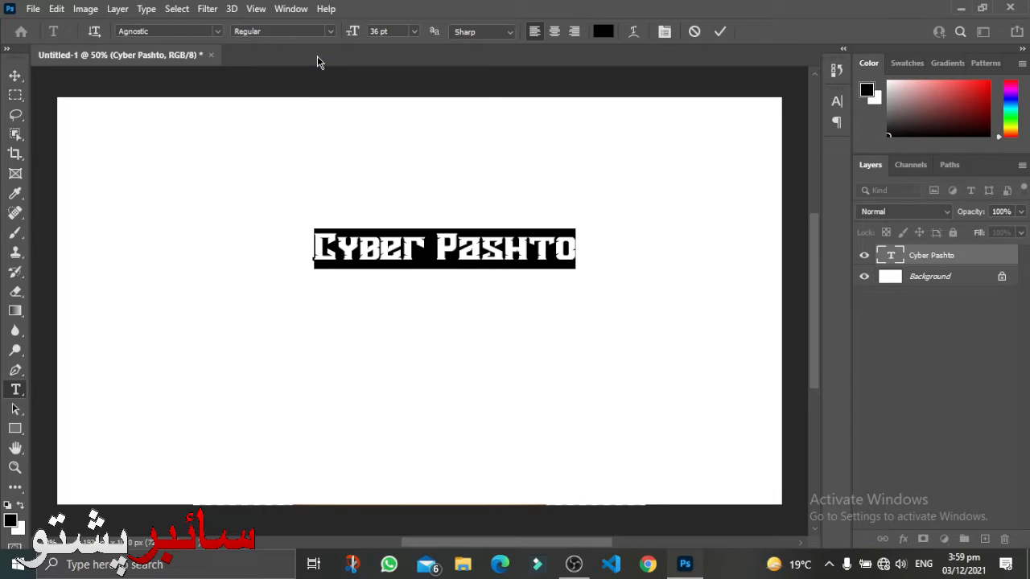
- Set the Cyber Pashto text size to 60 pt and shift the text left so it sits roughly centred across the canvas
{"action": "left_click", "coordinate": [414, 31]}
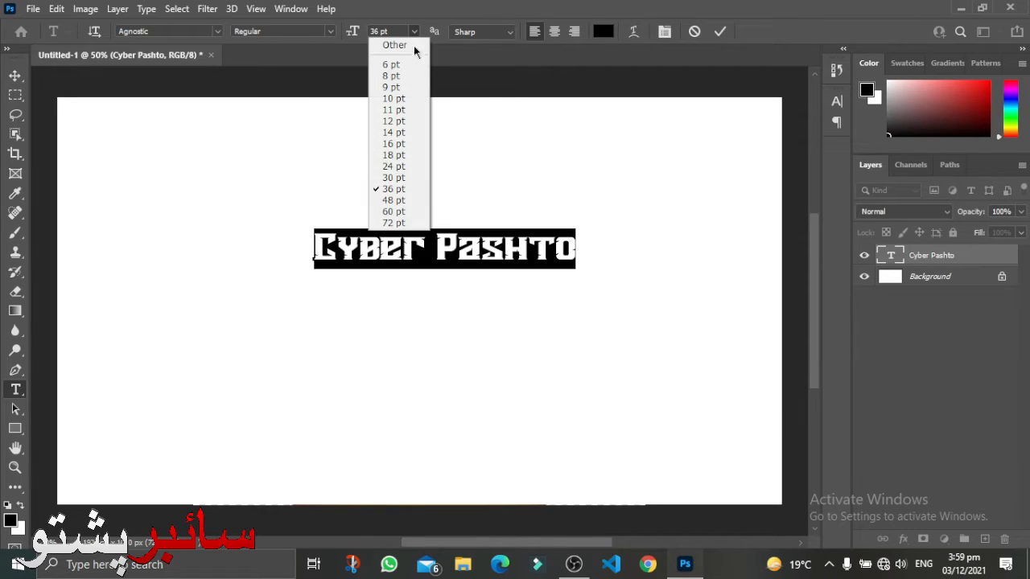
{"action": "left_click", "coordinate": [393, 211]}
{"action": "left_click_drag", "start_coordinate": [474, 187], "coordinate": [397, 191]}
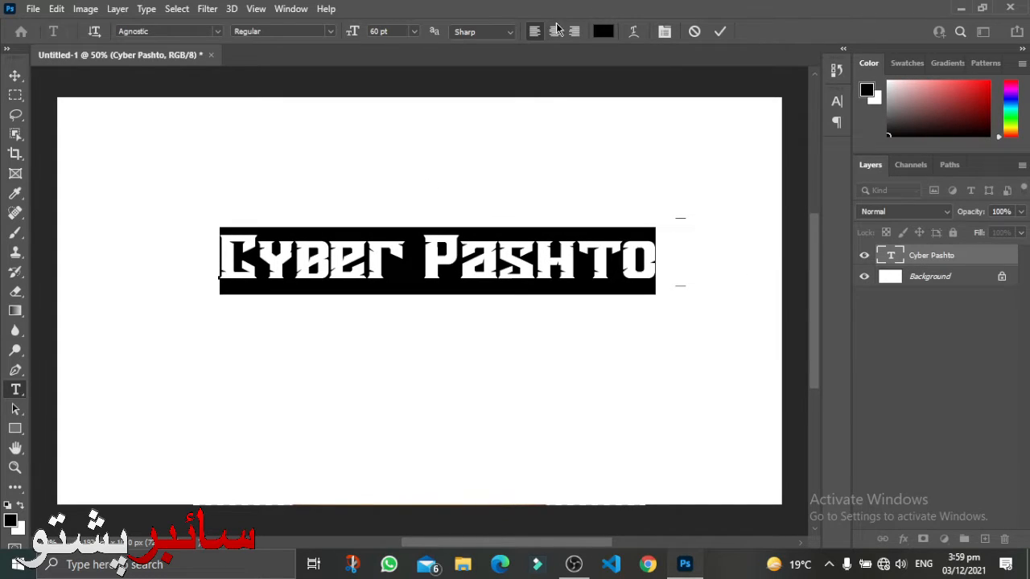
- Try the Crisp, Strong and Smooth anti-aliasing methods on the text, and return it to Sharp
{"action": "left_click", "coordinate": [511, 37]}
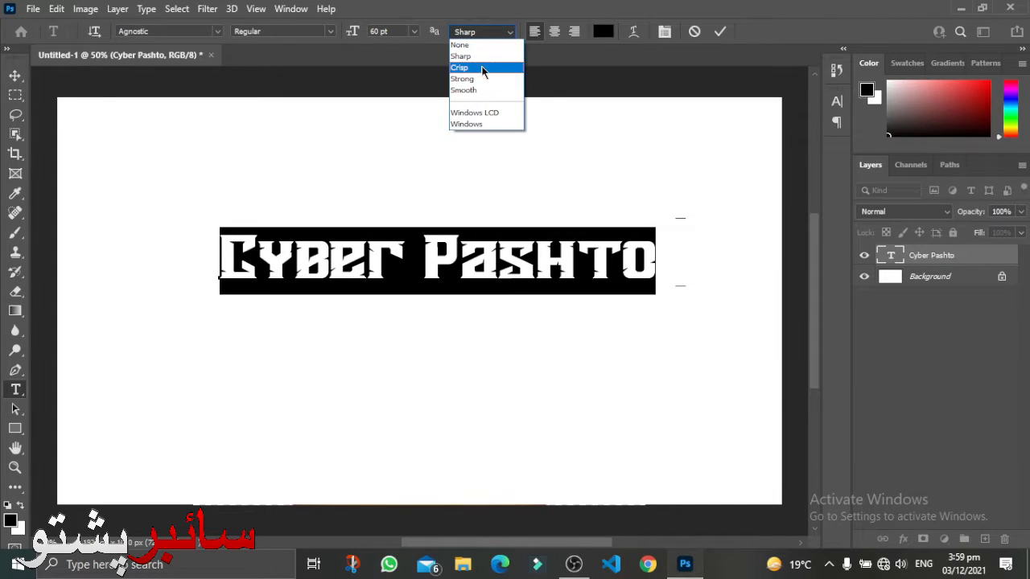
{"action": "left_click", "coordinate": [483, 69]}
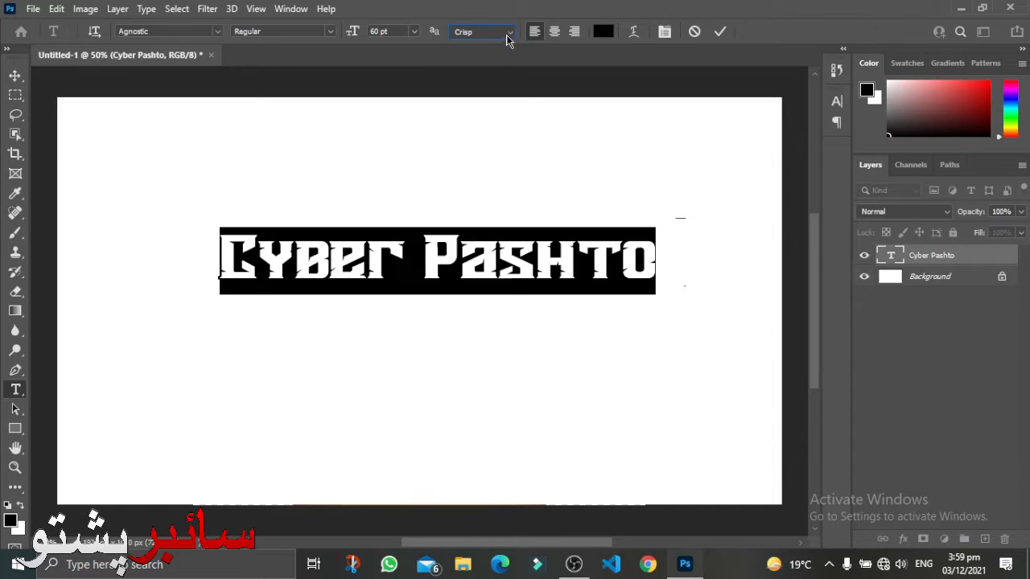
{"action": "left_click", "coordinate": [510, 34]}
{"action": "left_click", "coordinate": [486, 78]}
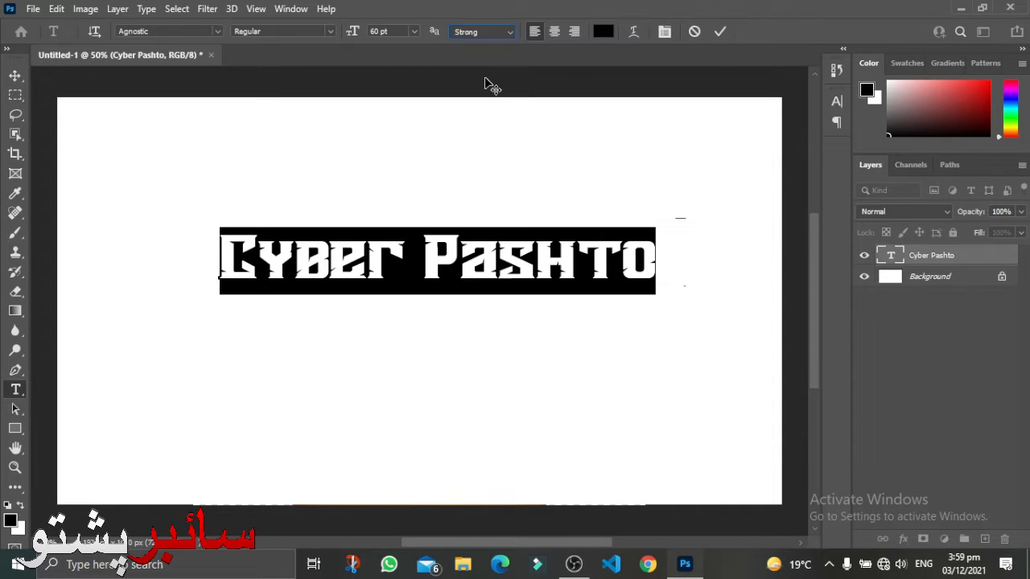
{"action": "left_click", "coordinate": [512, 35]}
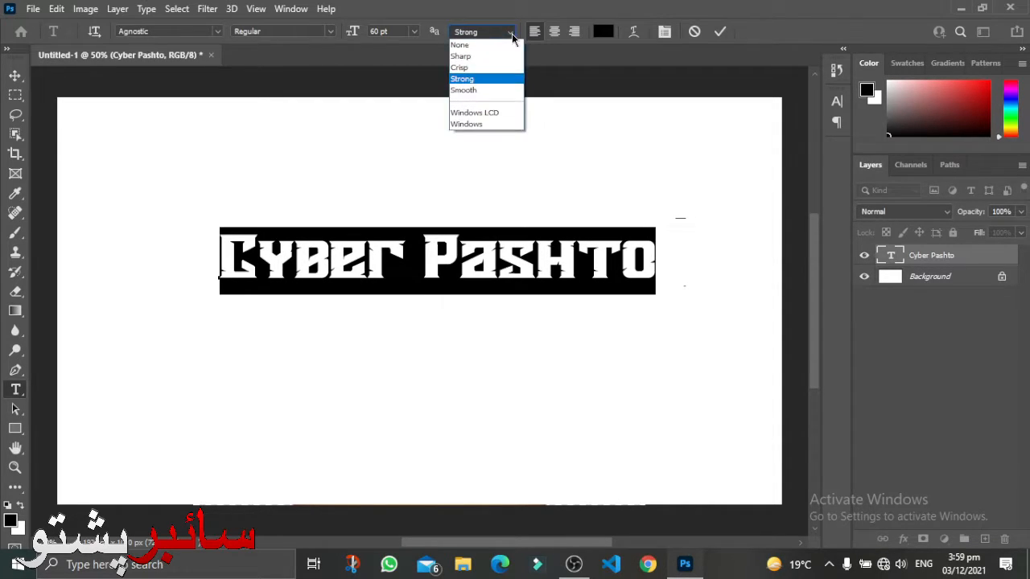
{"action": "left_click", "coordinate": [483, 89]}
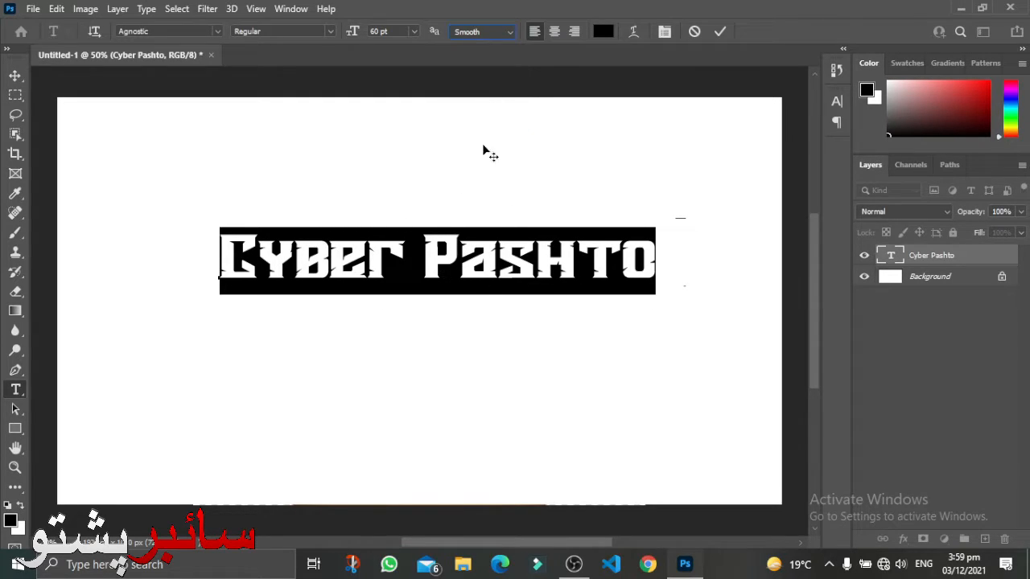
{"action": "left_click", "coordinate": [510, 32]}
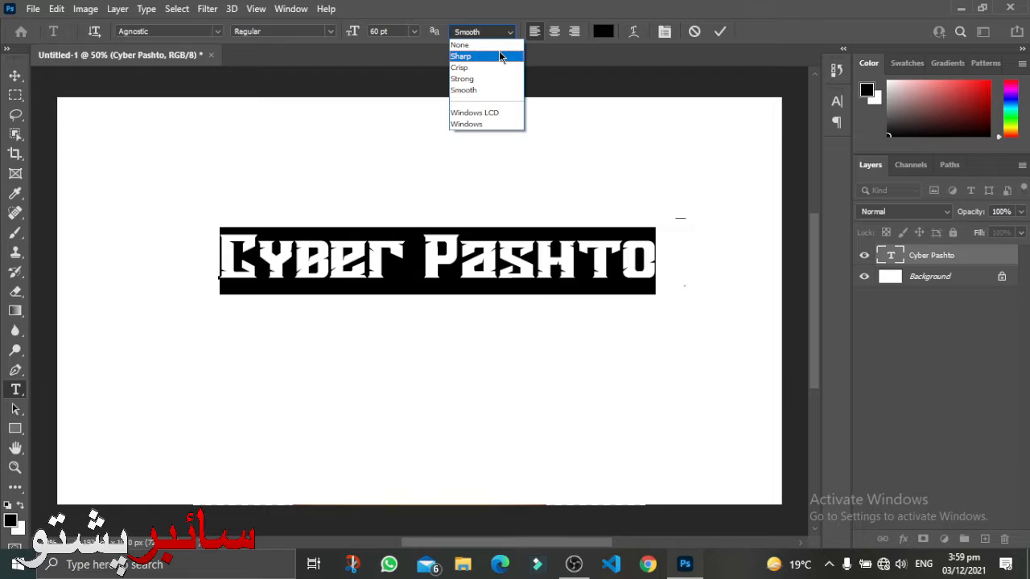
{"action": "left_click", "coordinate": [499, 57]}
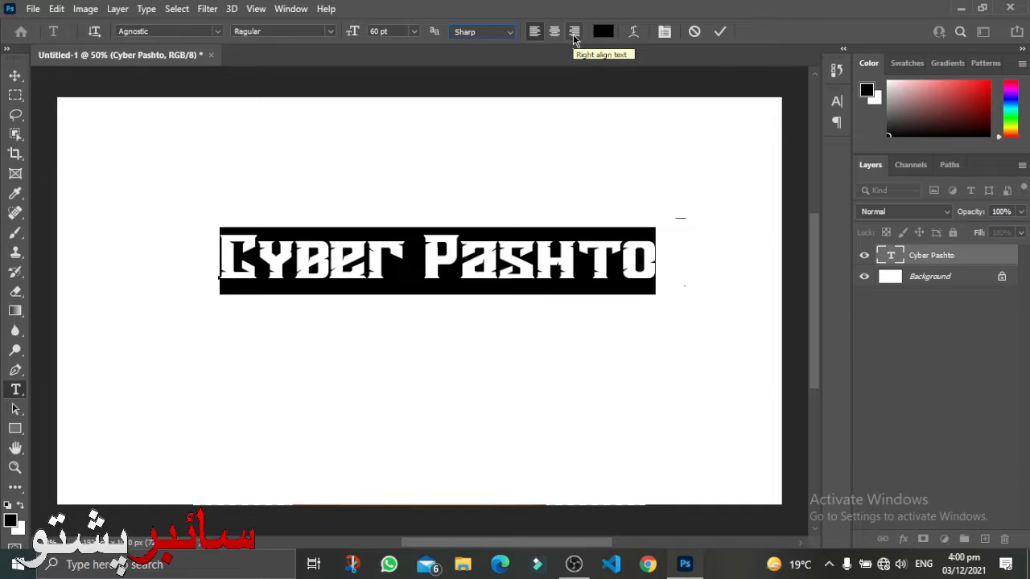
- Set the Cyber Pashto text color to red, hex ff0000
{"action": "left_click", "coordinate": [604, 31]}
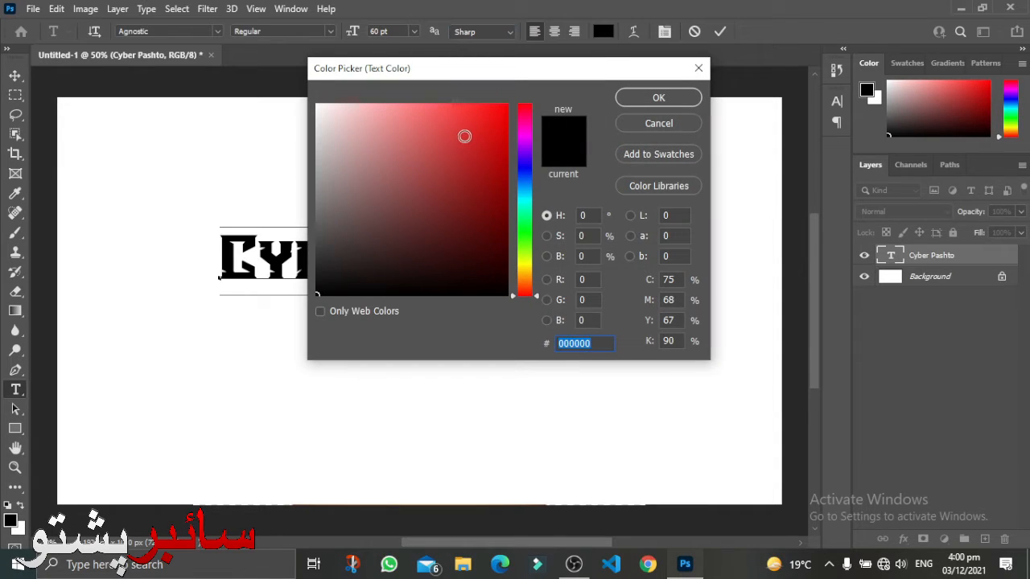
{"action": "type", "text": "ff0000"}
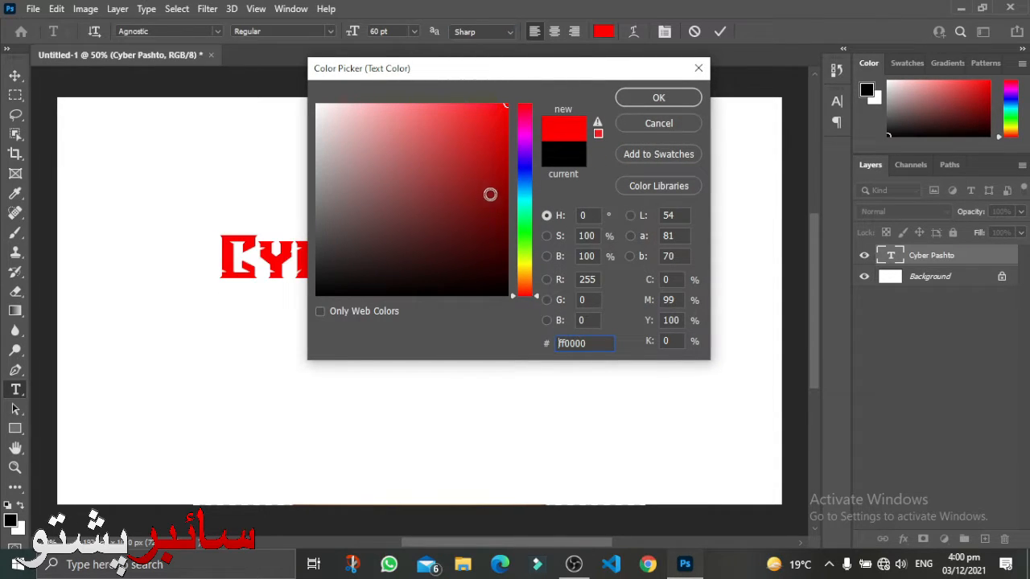
{"action": "left_click", "coordinate": [671, 99]}
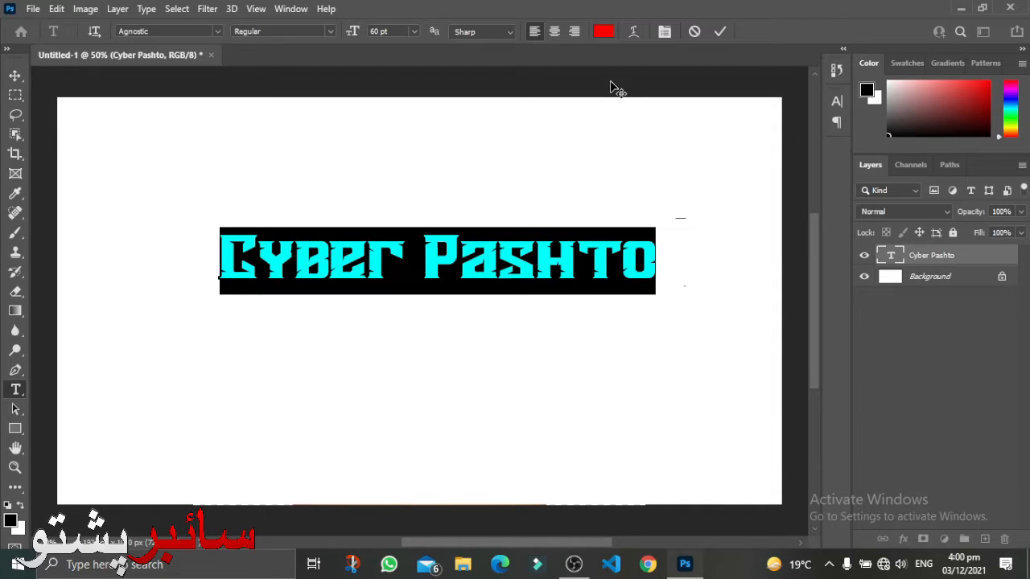
- Try the Arc and Arc Lower styles in Warp Text on the Cyber Pashto text, and reset the warp style to None
{"action": "left_click", "coordinate": [634, 33]}
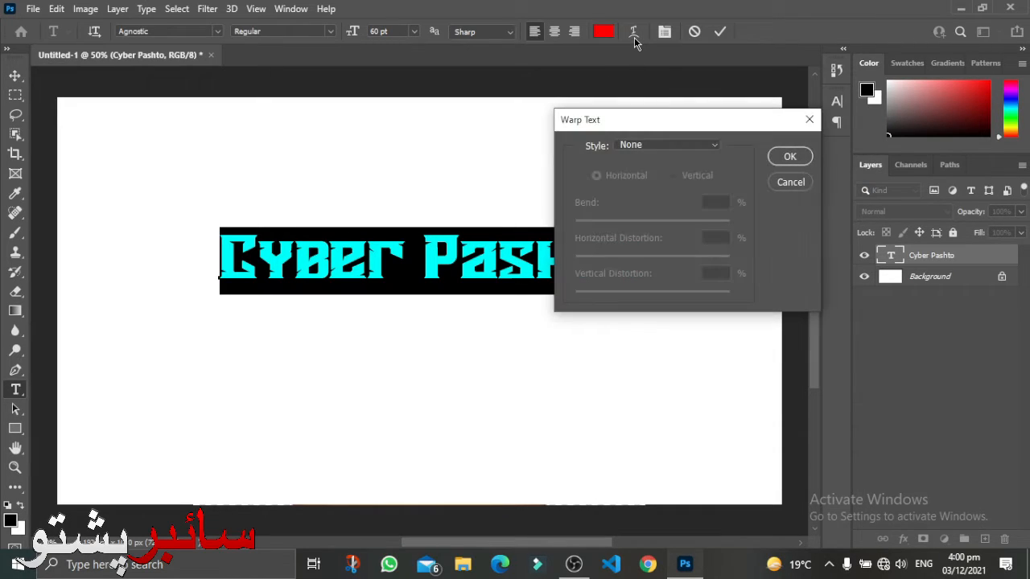
{"action": "left_click", "coordinate": [672, 147]}
{"action": "left_click", "coordinate": [685, 190]}
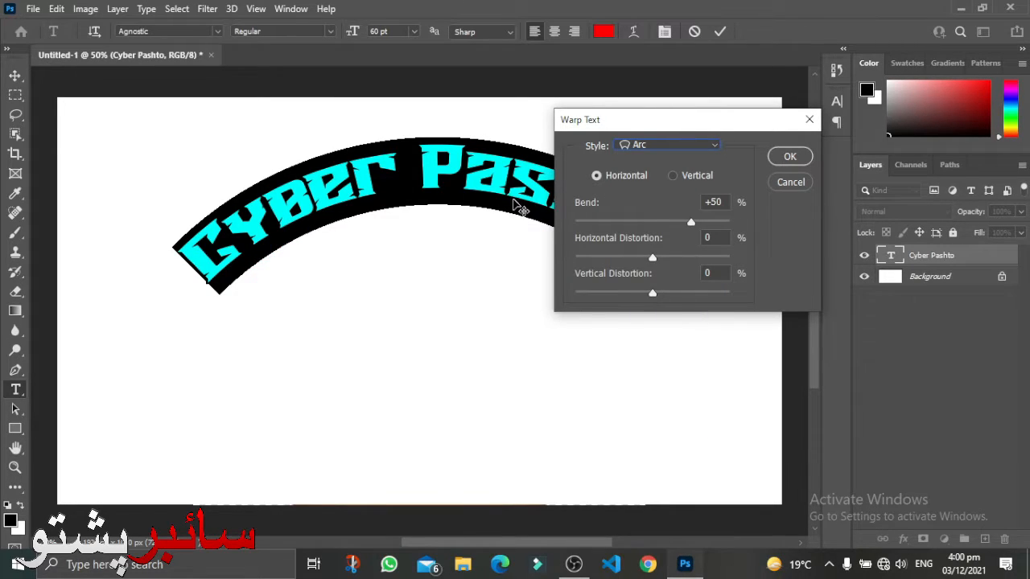
{"action": "left_click", "coordinate": [677, 148]}
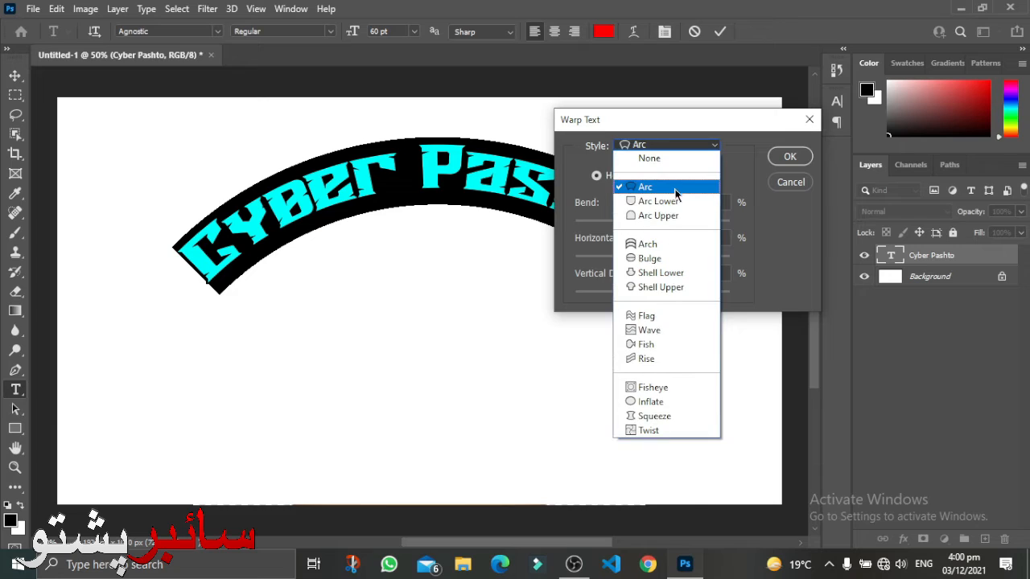
{"action": "left_click", "coordinate": [680, 200]}
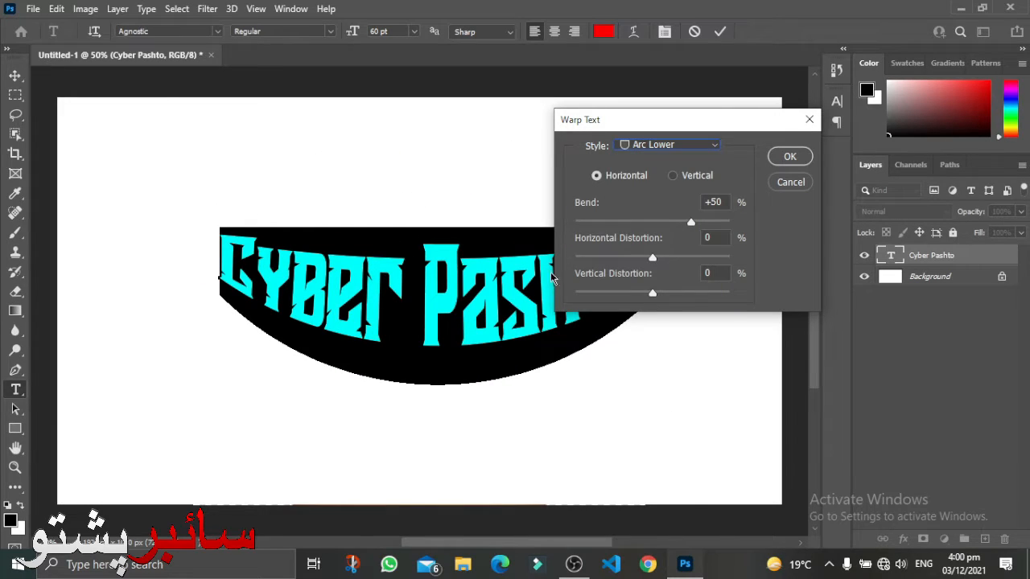
{"action": "left_click", "coordinate": [705, 149]}
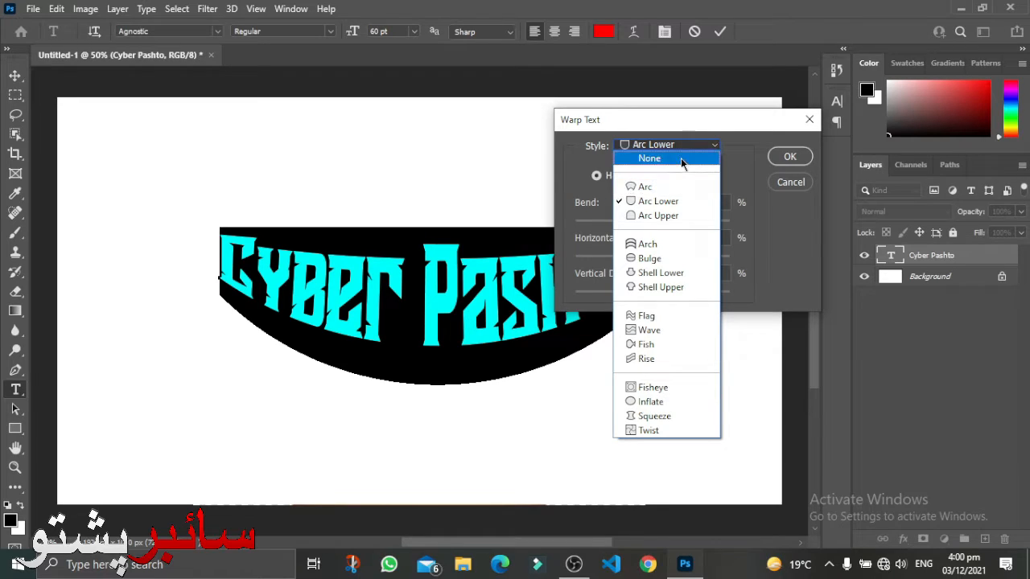
{"action": "left_click", "coordinate": [681, 158]}
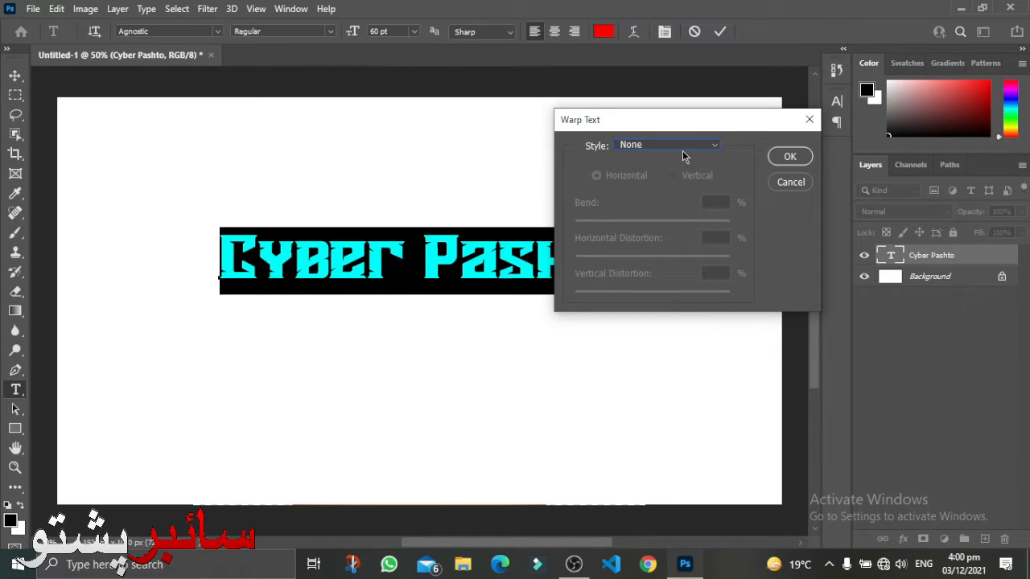
- Apply the Arc warp style to the text, with horizontal distortion +37% and vertical distortion +74% after trying -51%
{"action": "left_click", "coordinate": [682, 150]}
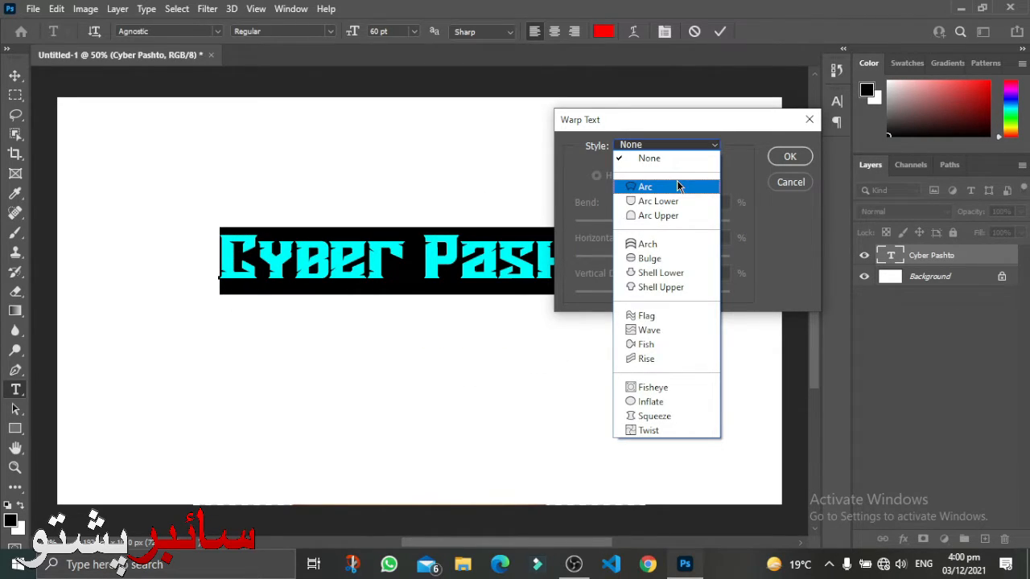
{"action": "left_click", "coordinate": [677, 187]}
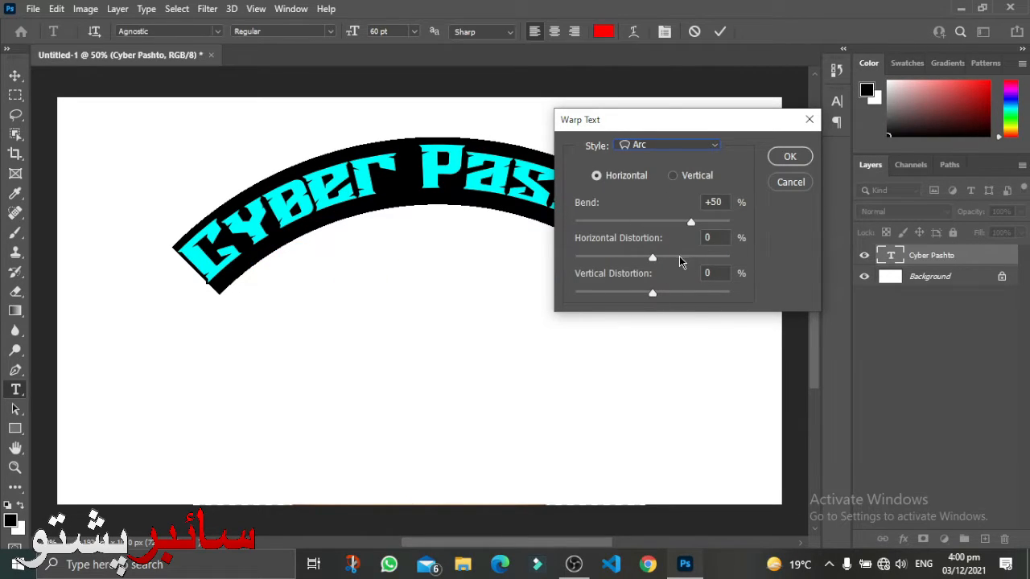
{"action": "left_click", "coordinate": [680, 257]}
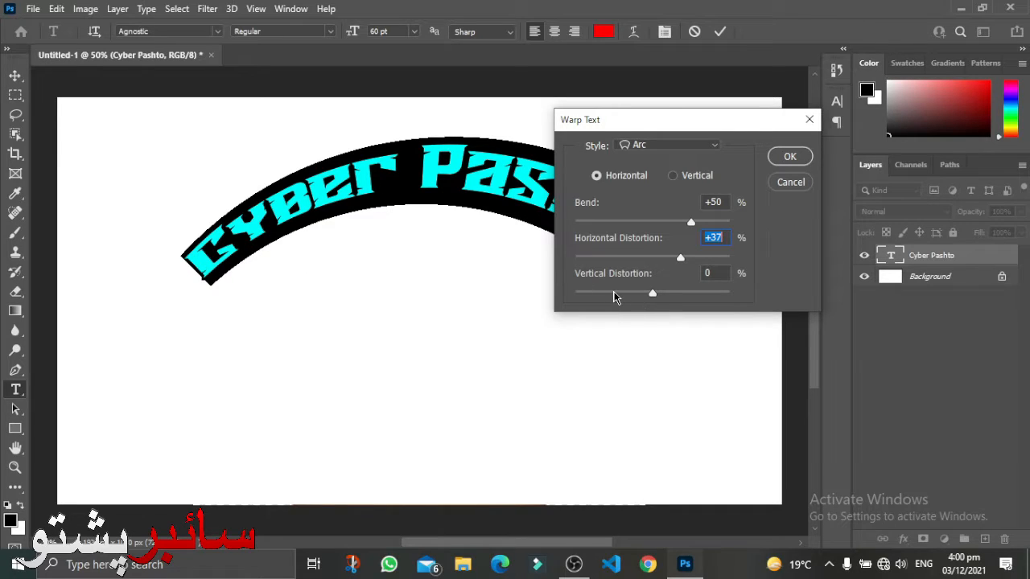
{"action": "left_click", "coordinate": [613, 294]}
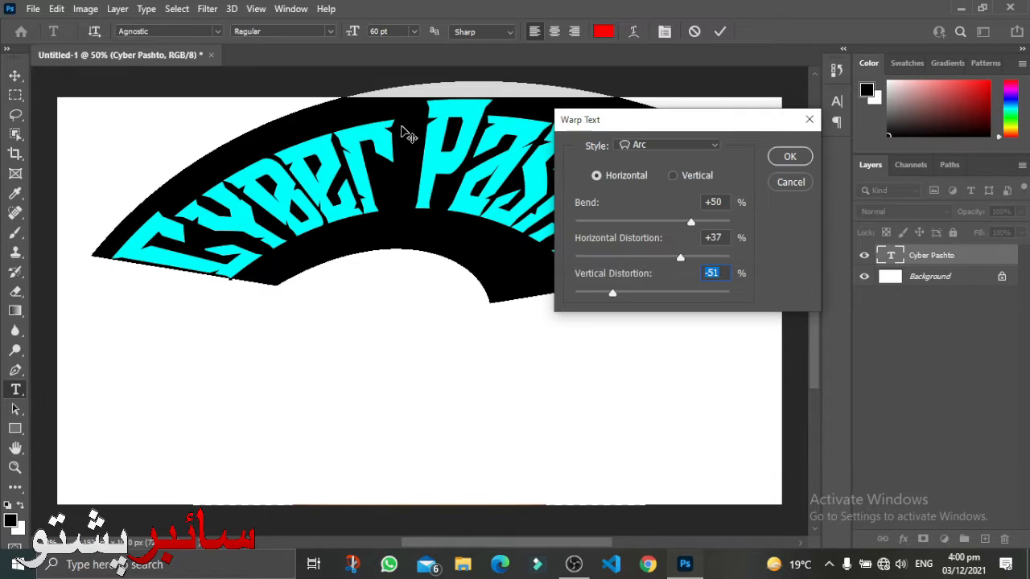
{"action": "left_click", "coordinate": [709, 294]}
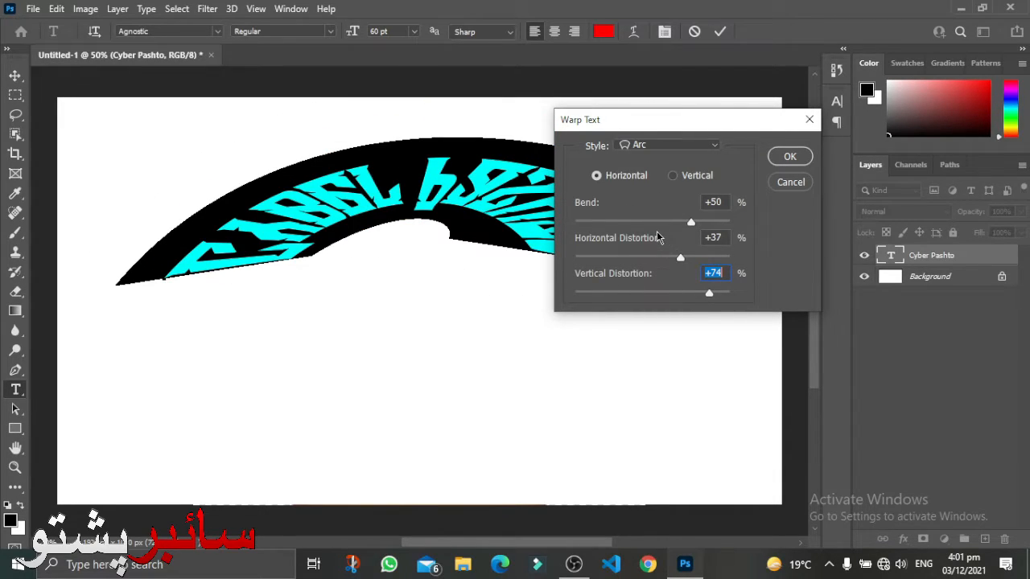
- Try the Arc Lower warp style on the distorted Cyber Pashto text, and cancel the warp
{"action": "left_click", "coordinate": [680, 144]}
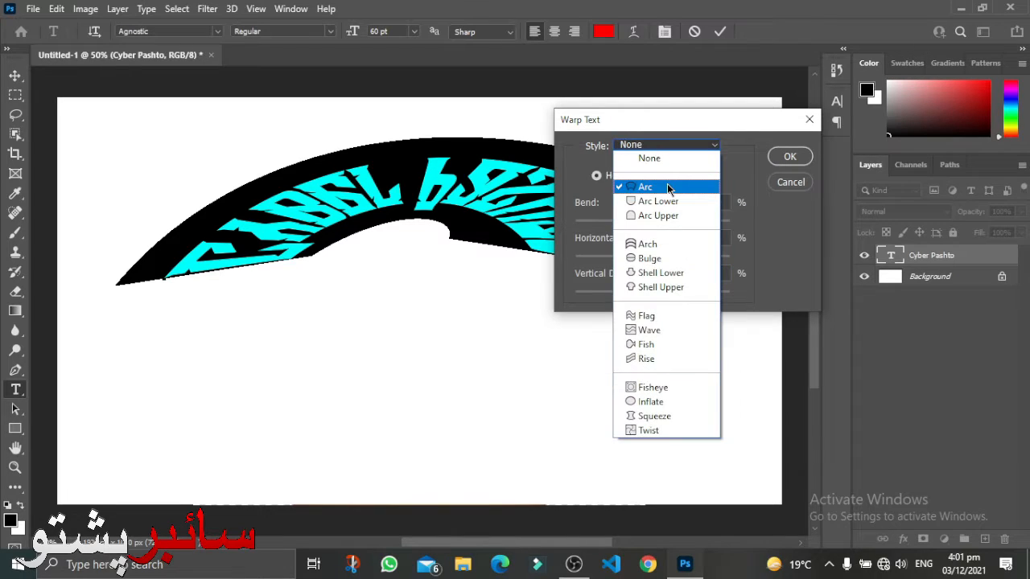
{"action": "left_click", "coordinate": [668, 189]}
{"action": "left_click", "coordinate": [670, 148]}
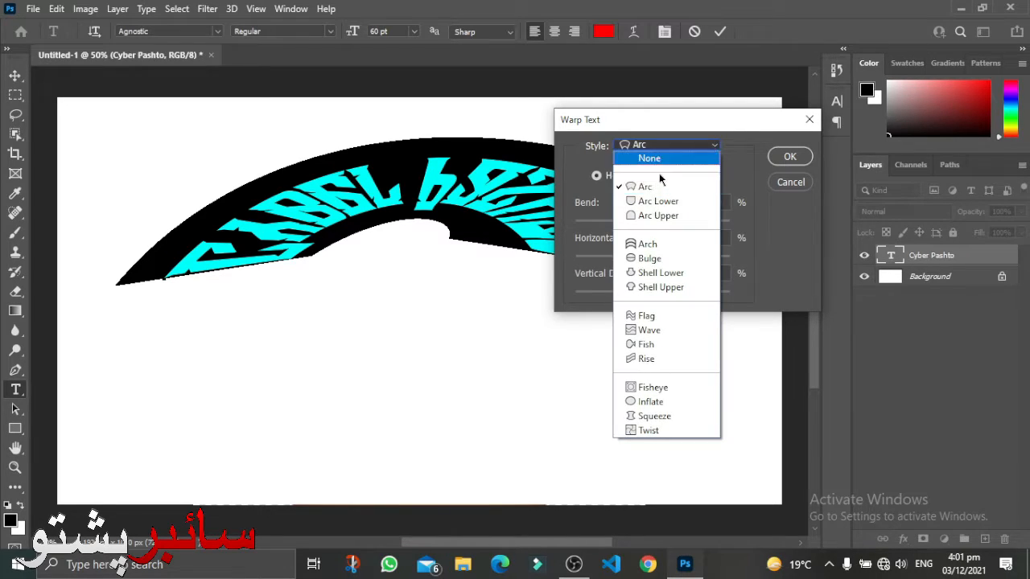
{"action": "left_click", "coordinate": [659, 201]}
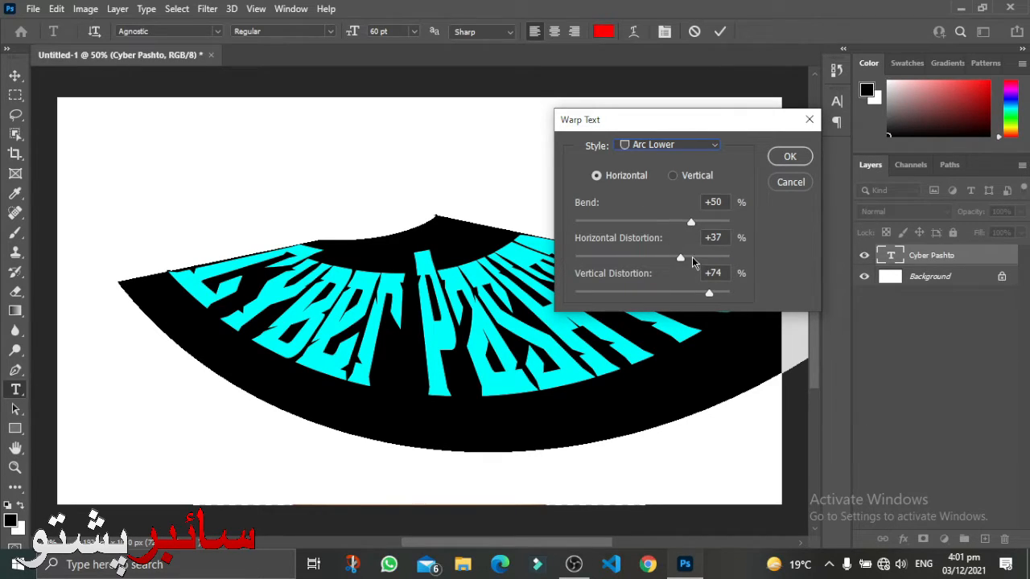
{"action": "left_click", "coordinate": [658, 150]}
{"action": "left_click", "coordinate": [782, 188]}
{"action": "left_click", "coordinate": [784, 188]}
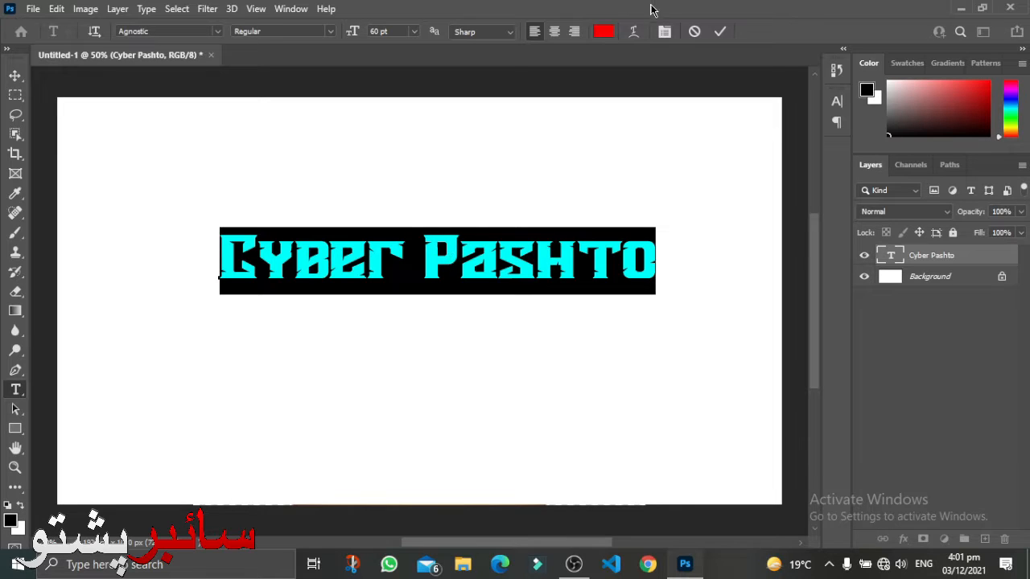
- Try the Arc warp on the text with a +79% bend, compare it with Arc Lower, and cancel the warp
{"action": "left_click", "coordinate": [633, 31]}
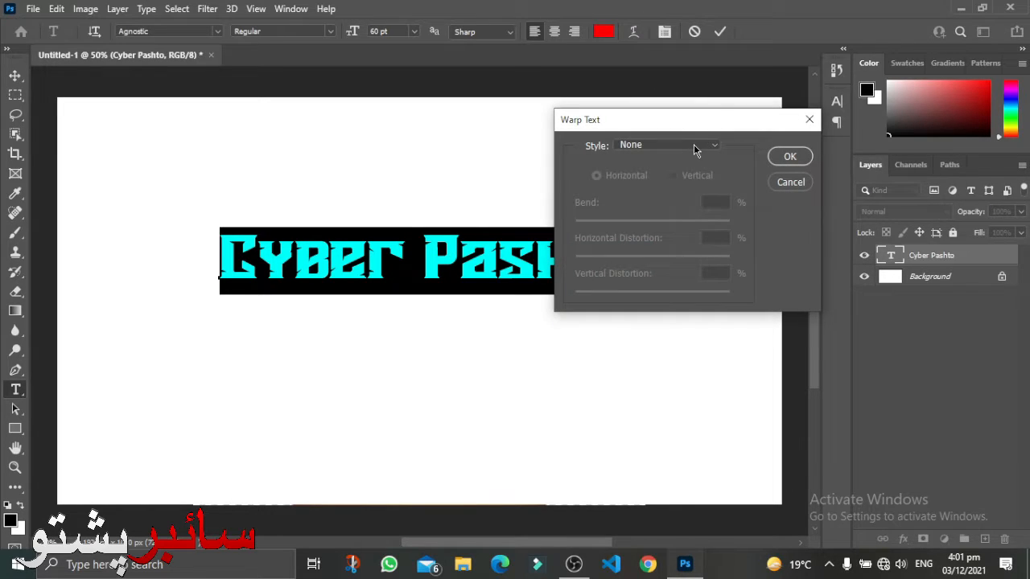
{"action": "left_click", "coordinate": [694, 144]}
{"action": "left_click", "coordinate": [665, 183]}
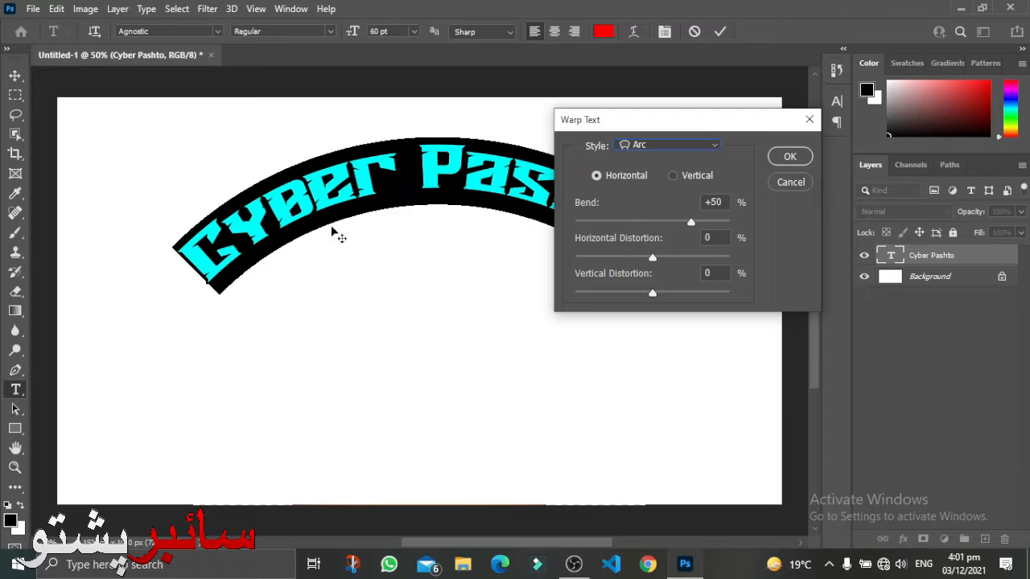
{"action": "left_click", "coordinate": [713, 222]}
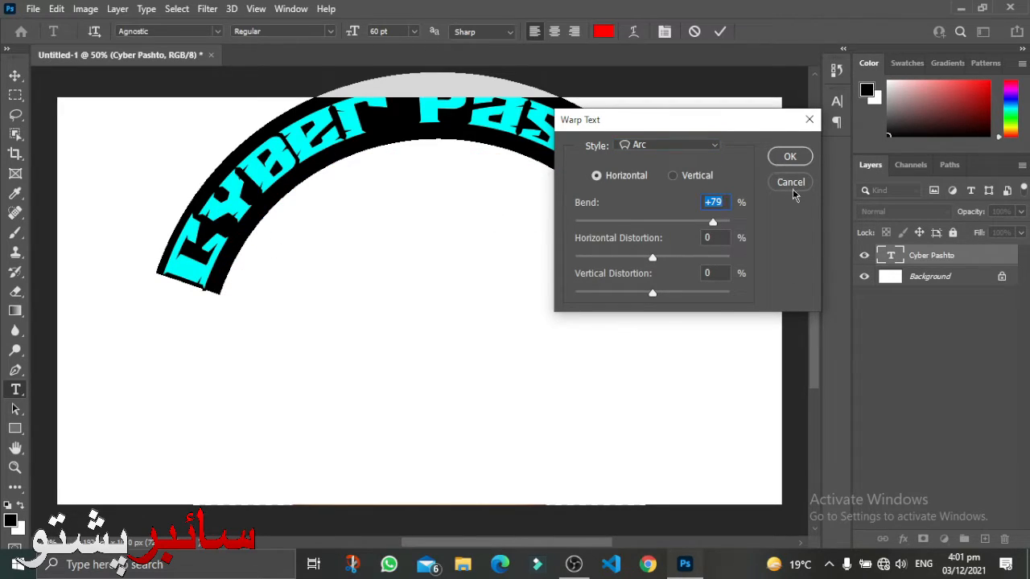
{"action": "left_click", "coordinate": [669, 146]}
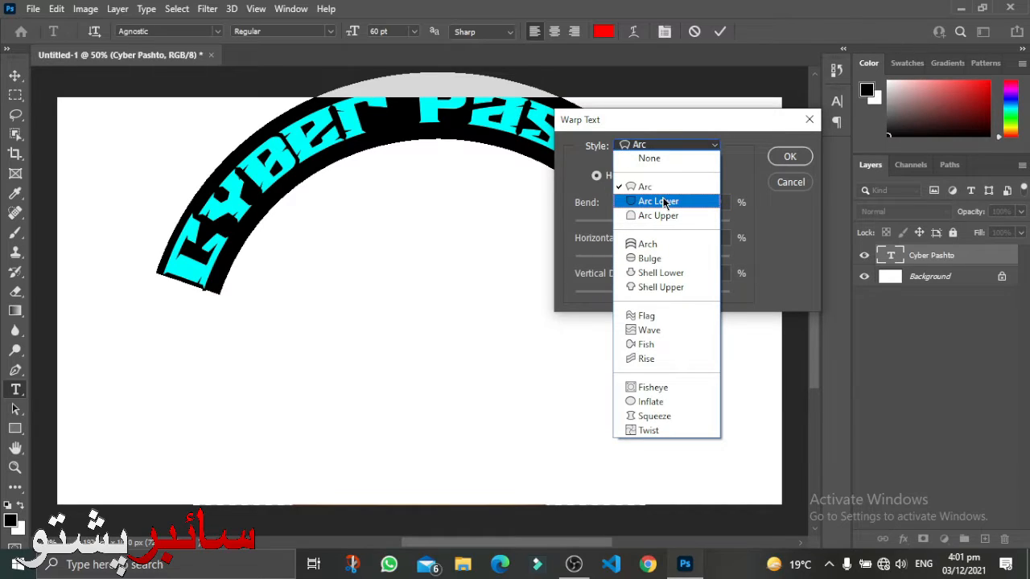
{"action": "left_click", "coordinate": [664, 202]}
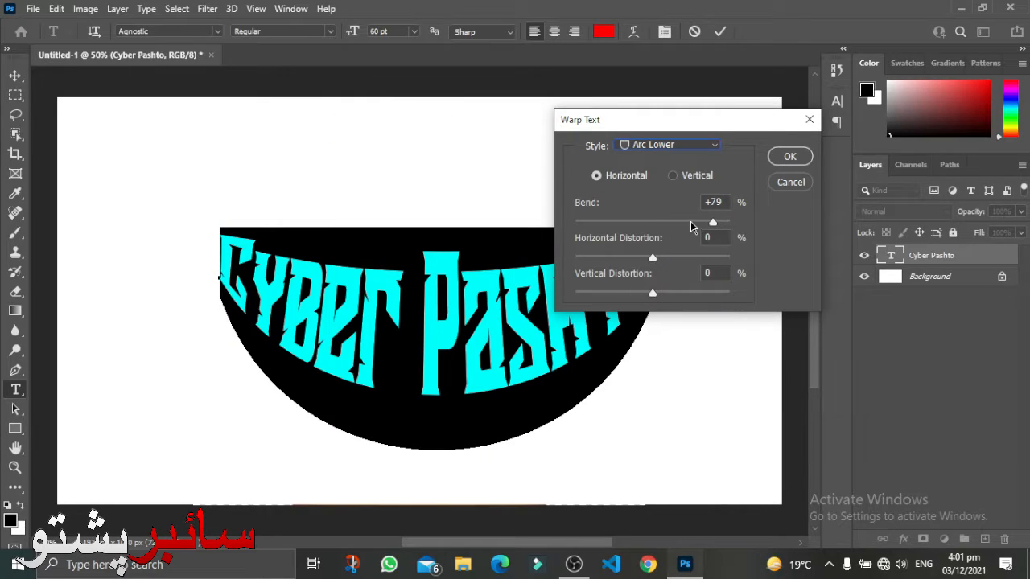
{"action": "left_click", "coordinate": [671, 147]}
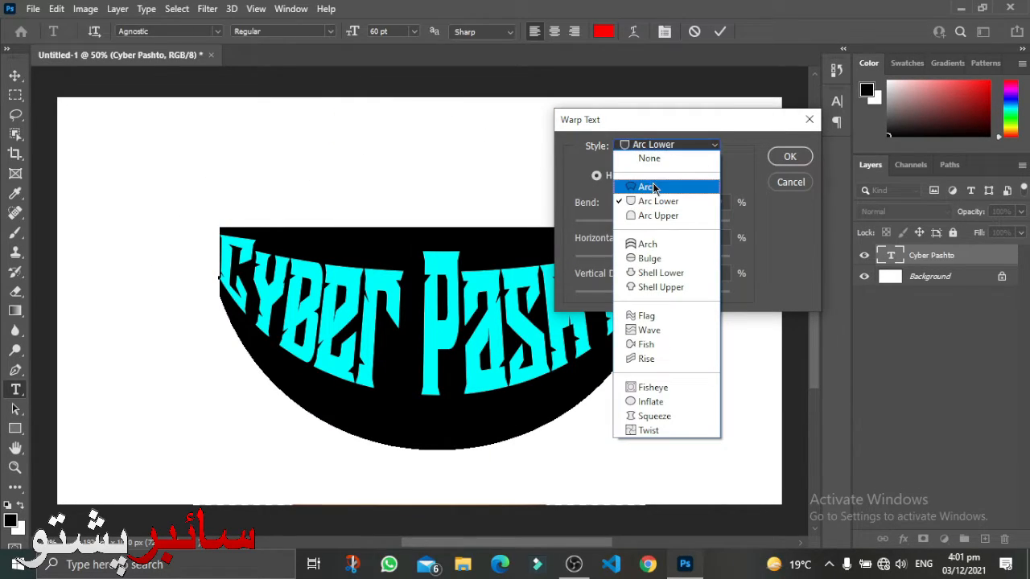
{"action": "left_click", "coordinate": [655, 187]}
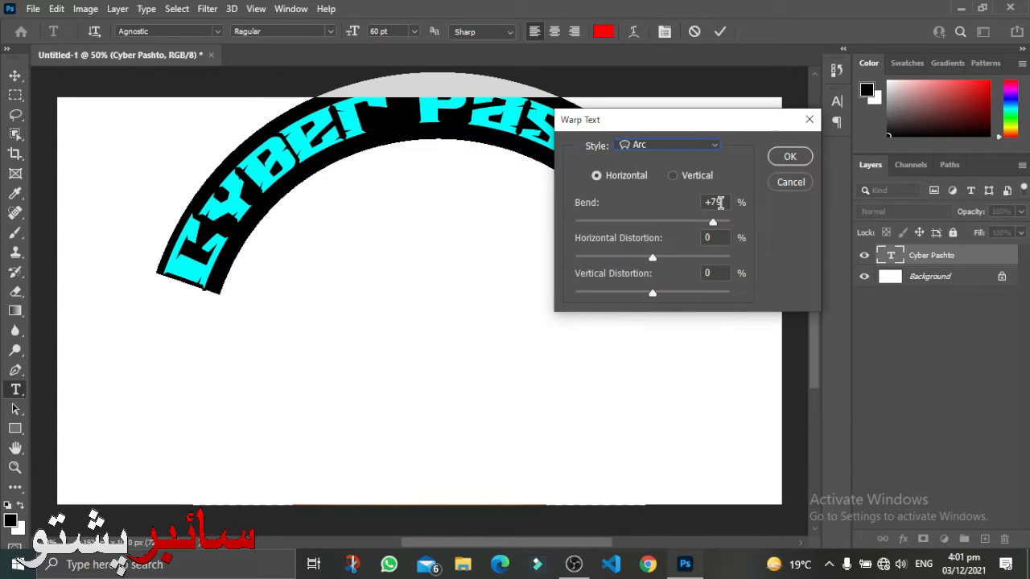
{"action": "left_click", "coordinate": [782, 183]}
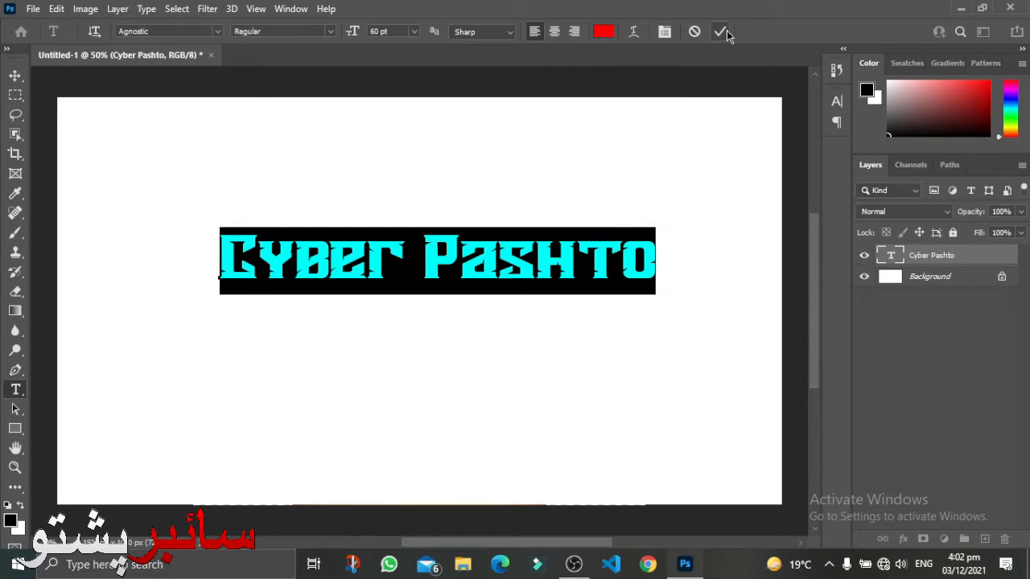
- Open the Character settings for the text and look through the font size, font style and leading options
{"action": "left_click", "coordinate": [664, 33]}
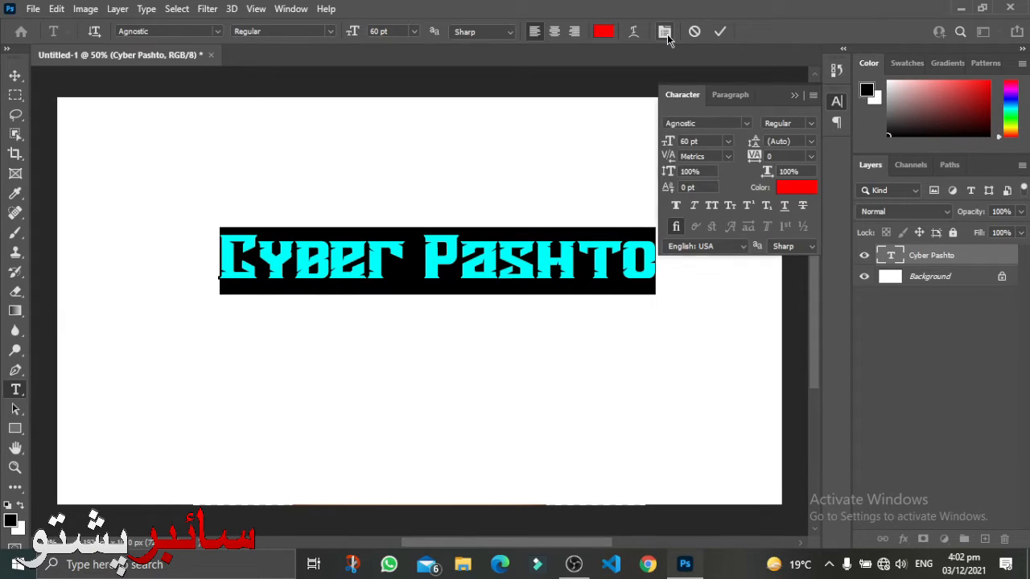
{"action": "left_click", "coordinate": [728, 142]}
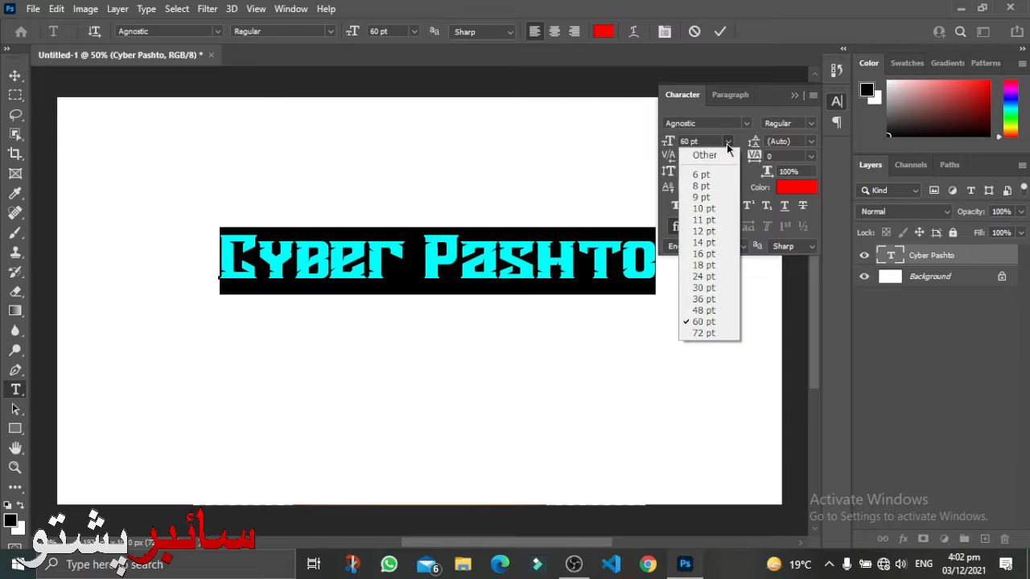
{"action": "left_click", "coordinate": [727, 142]}
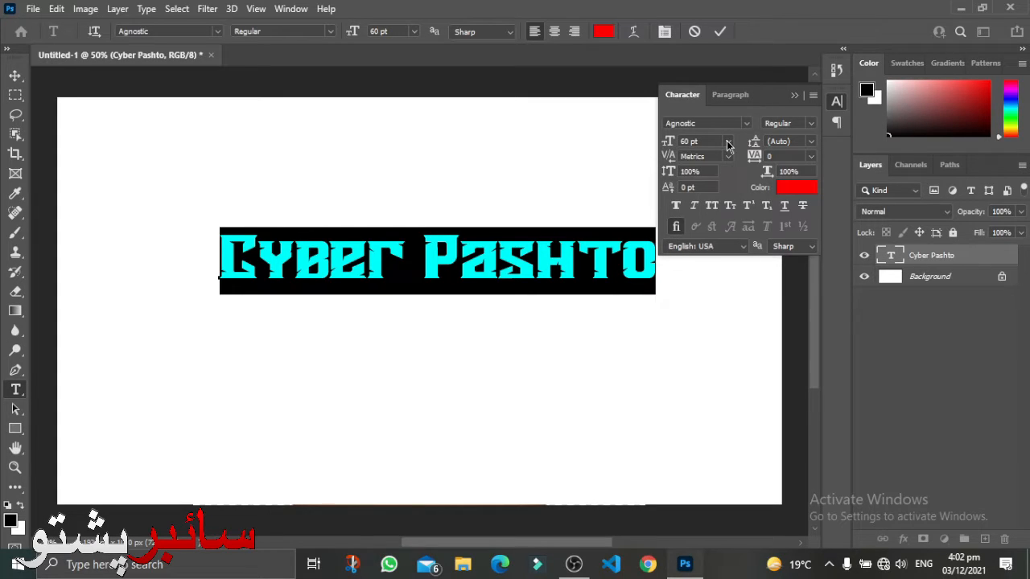
{"action": "left_click", "coordinate": [811, 123]}
{"action": "left_click", "coordinate": [810, 125]}
{"action": "left_click", "coordinate": [810, 143]}
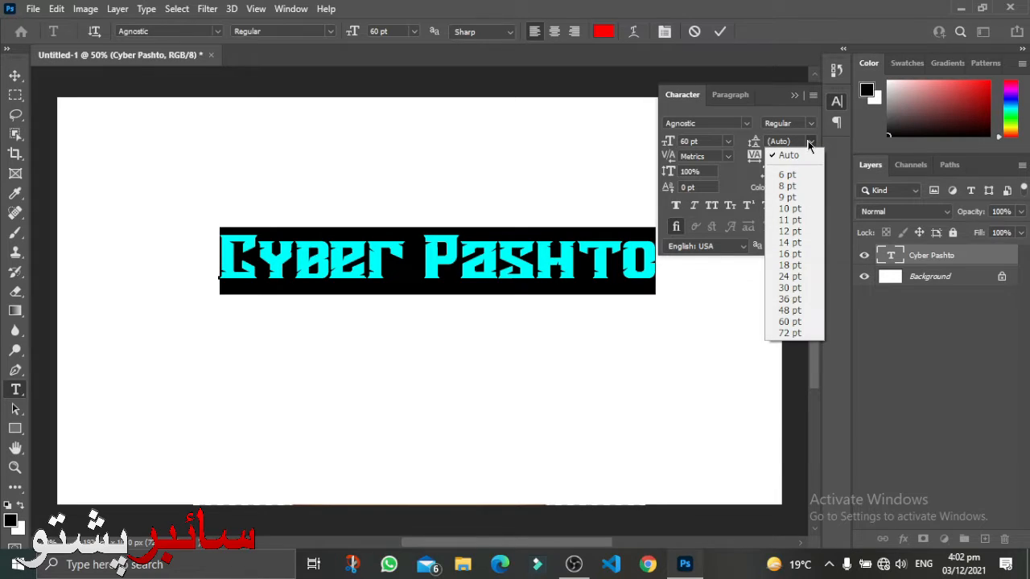
{"action": "left_click", "coordinate": [810, 143]}
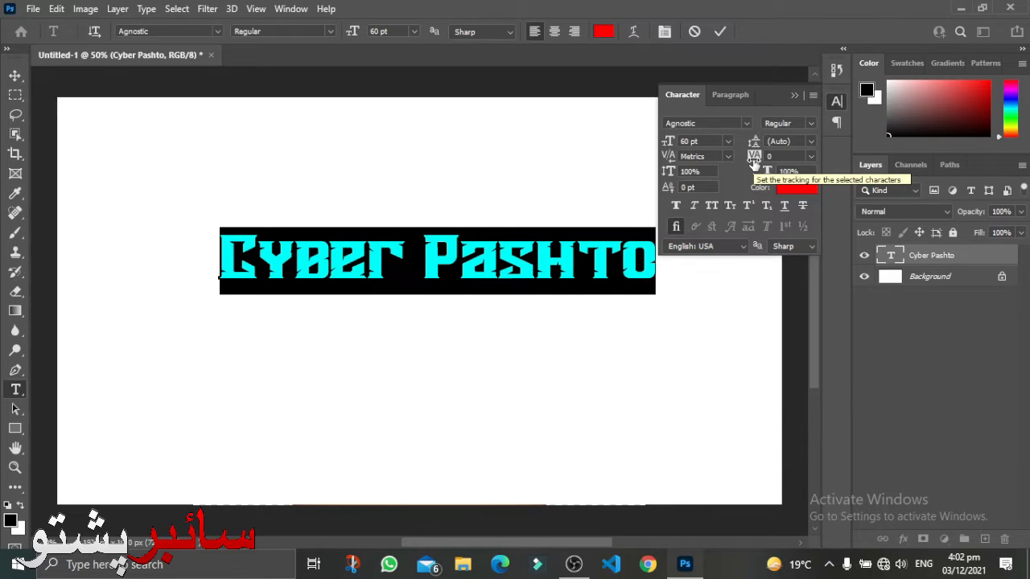
- Try a tracking of 200 on the Cyber Pashto text, and reset it to 0
{"action": "left_click_drag", "start_coordinate": [754, 161], "coordinate": [764, 161]}
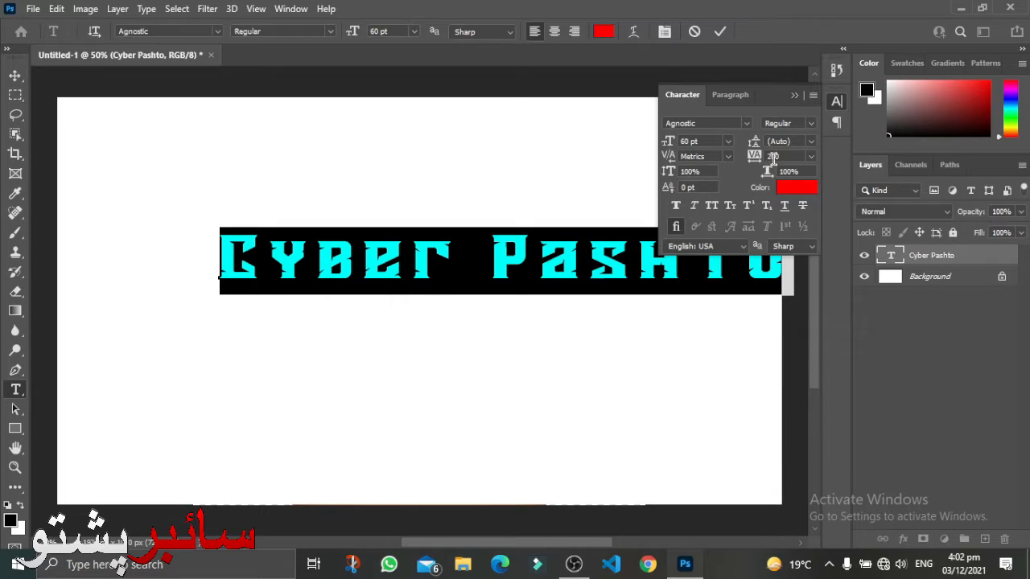
{"action": "left_click", "coordinate": [811, 157]}
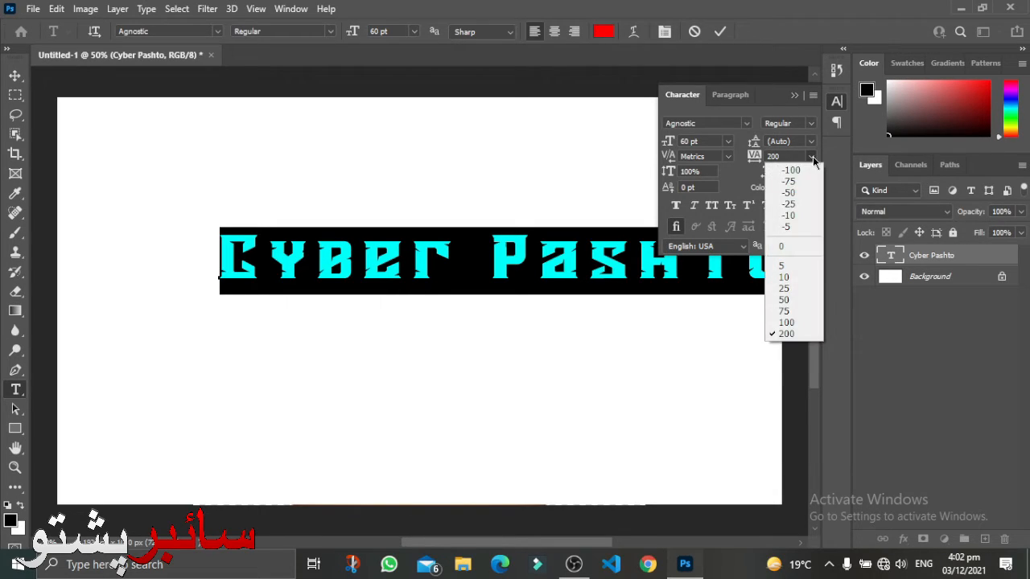
{"action": "left_click", "coordinate": [791, 247]}
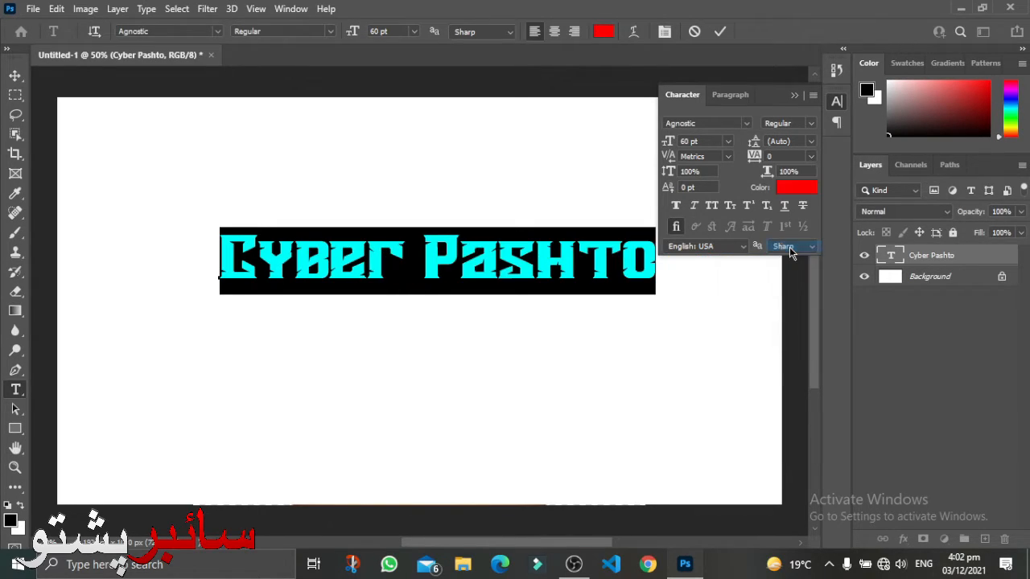
- Try Faux Italic and All Caps on the text, apply Small Caps instead, and commit the text edit
{"action": "left_click", "coordinate": [695, 207]}
{"action": "left_click", "coordinate": [697, 210]}
{"action": "left_click", "coordinate": [712, 206]}
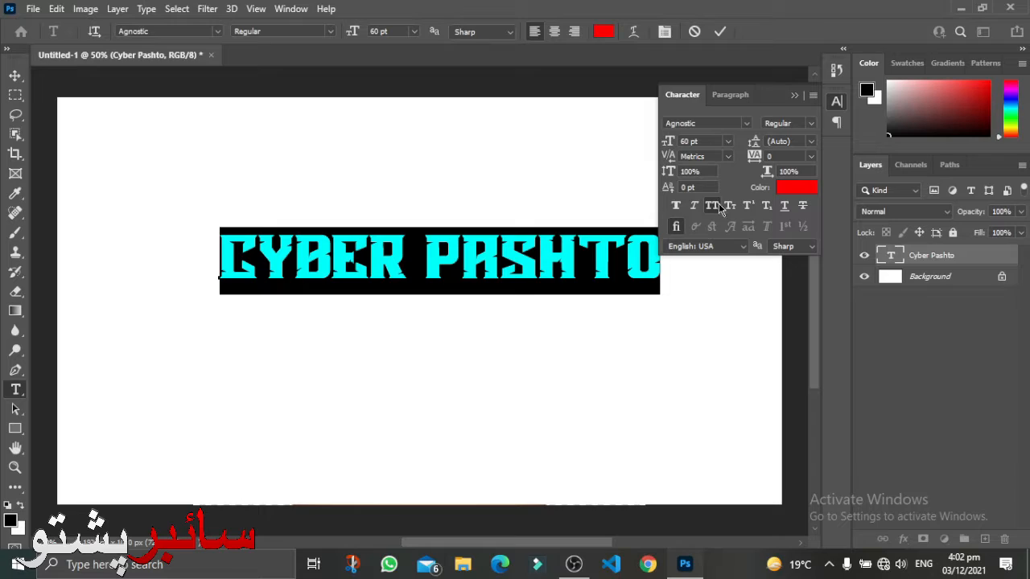
{"action": "left_click", "coordinate": [731, 207]}
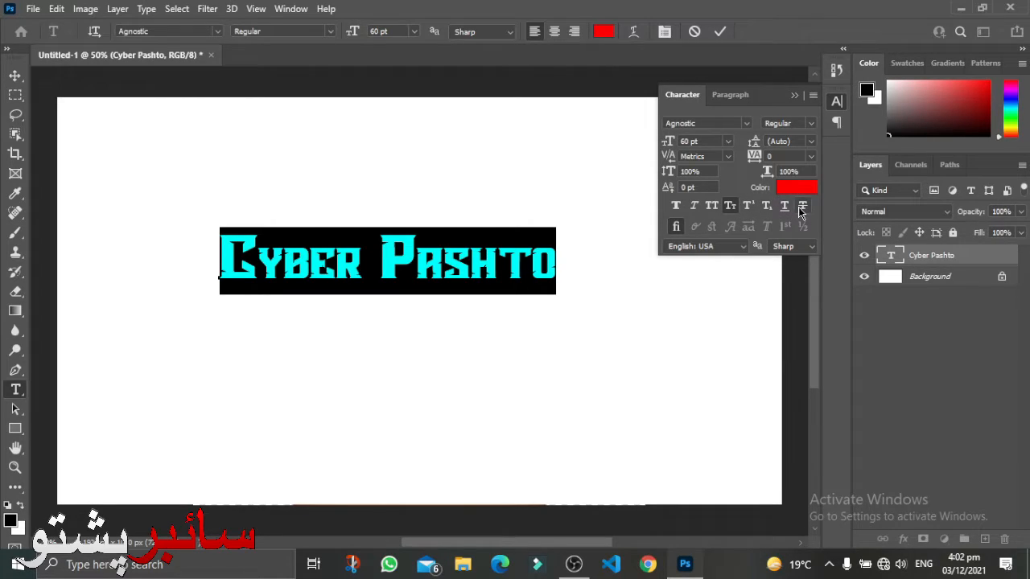
{"action": "left_click", "coordinate": [837, 103]}
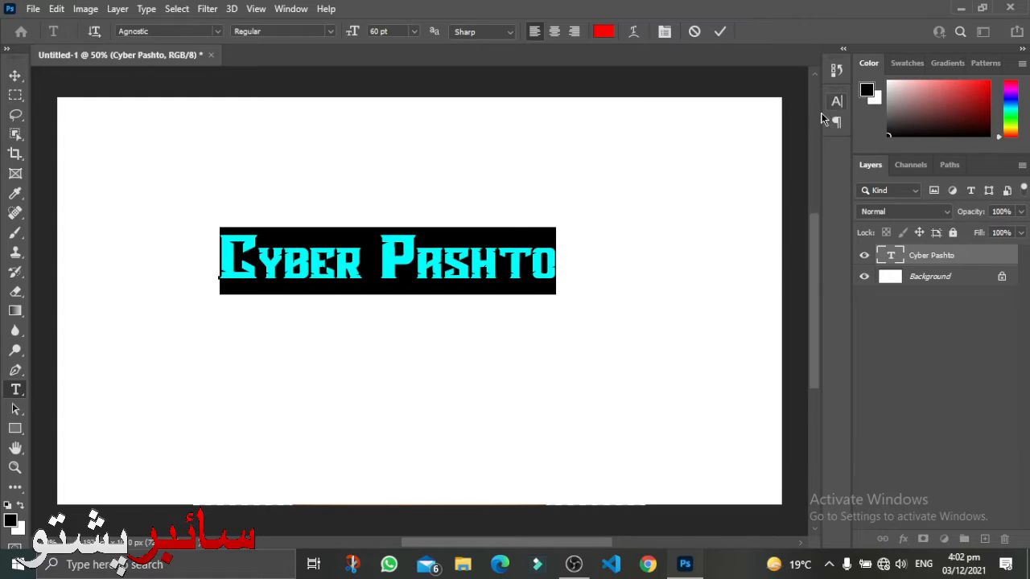
{"action": "left_click", "coordinate": [514, 273]}
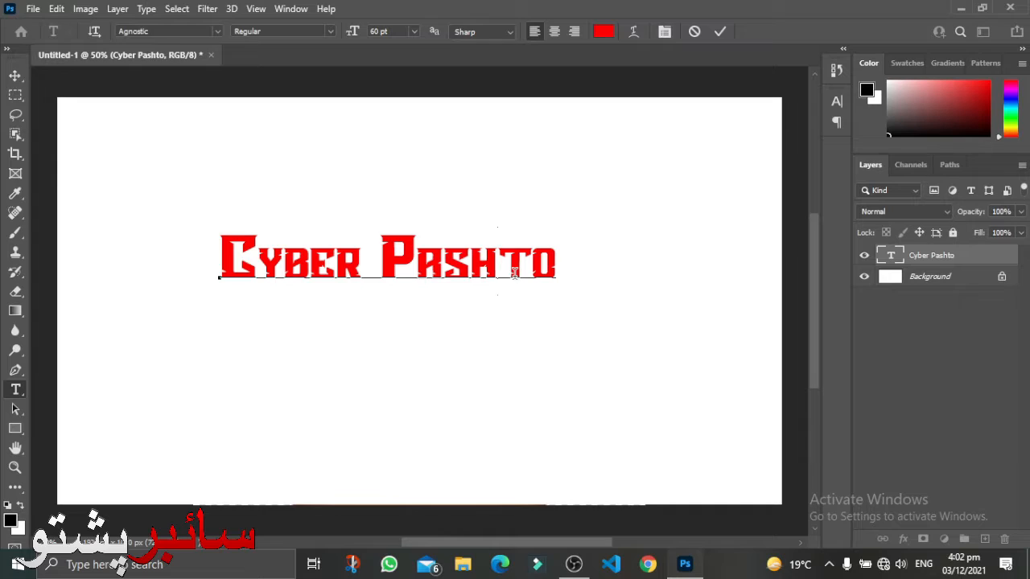
{"action": "key", "text": "ctrl+Return"}
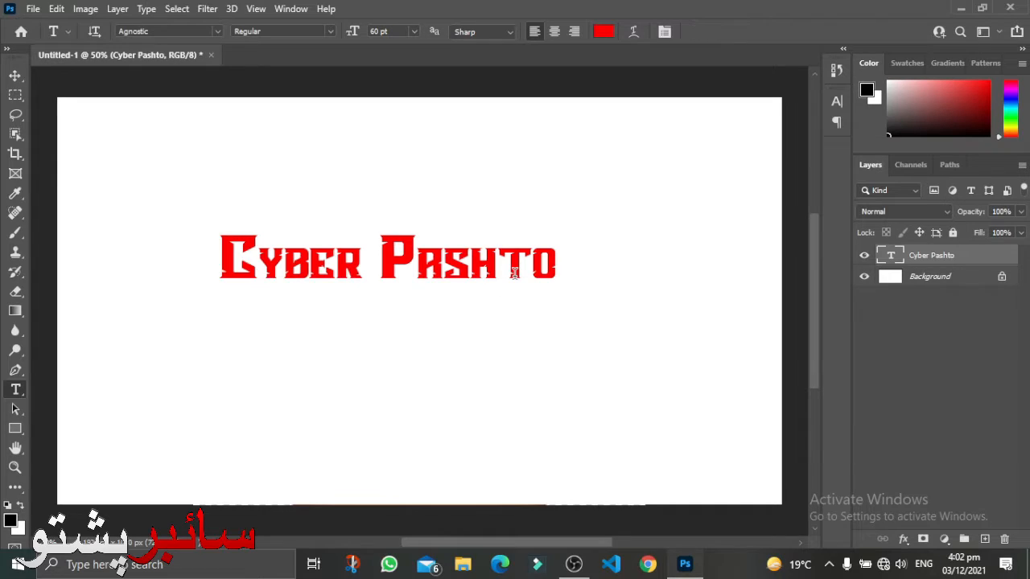
- Open the Cyber Pashto layer's blending options and add a black Stroke effect with a size of 6 px
{"action": "right_click", "coordinate": [924, 256]}
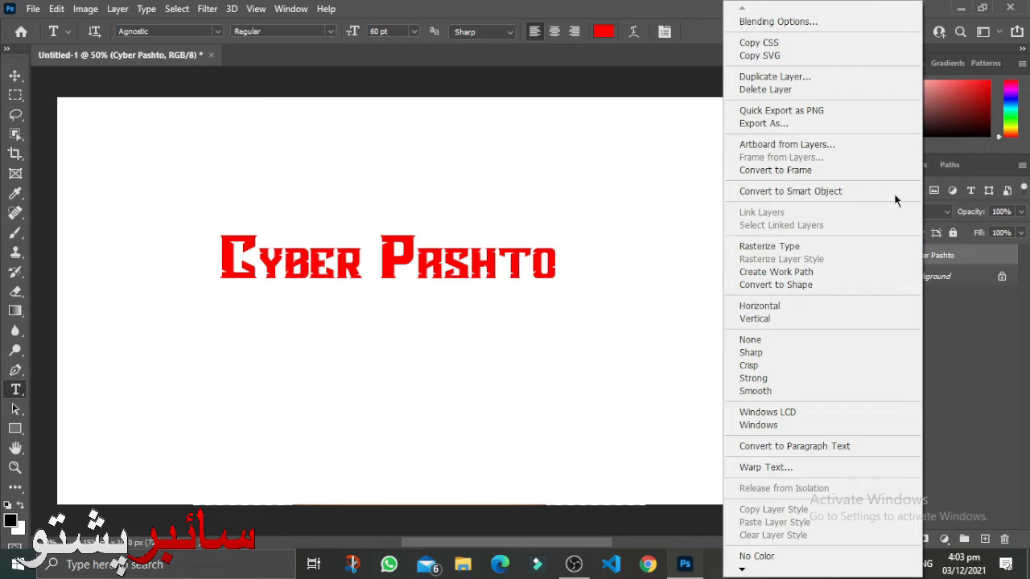
{"action": "left_click", "coordinate": [835, 22]}
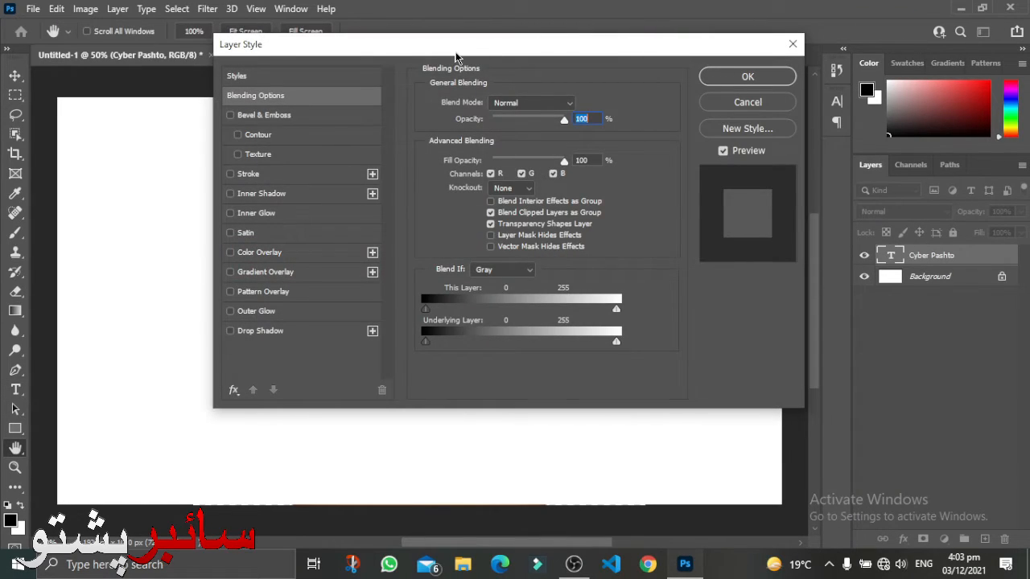
{"action": "left_click_drag", "start_coordinate": [456, 56], "coordinate": [680, 110]}
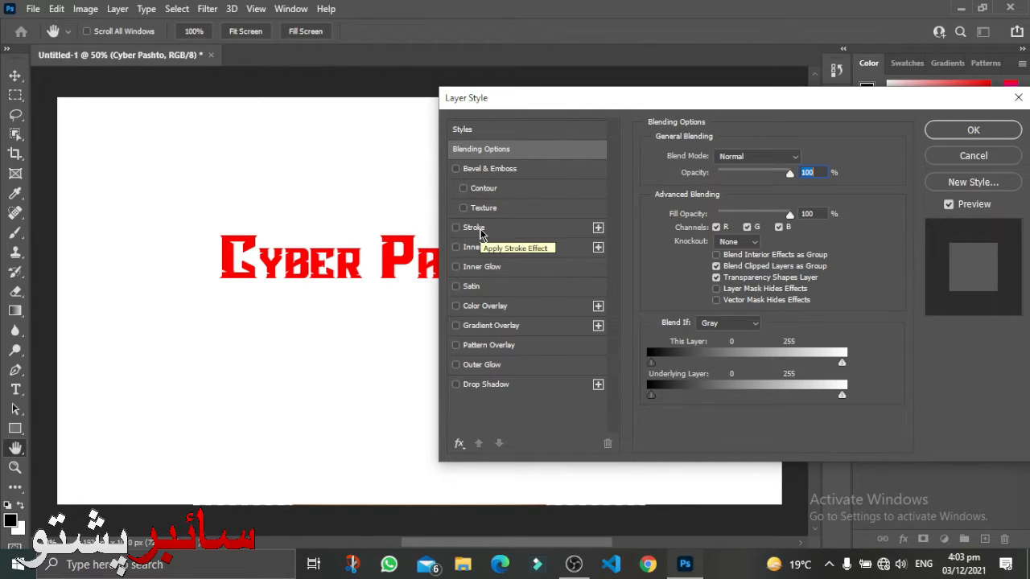
{"action": "left_click", "coordinate": [480, 231]}
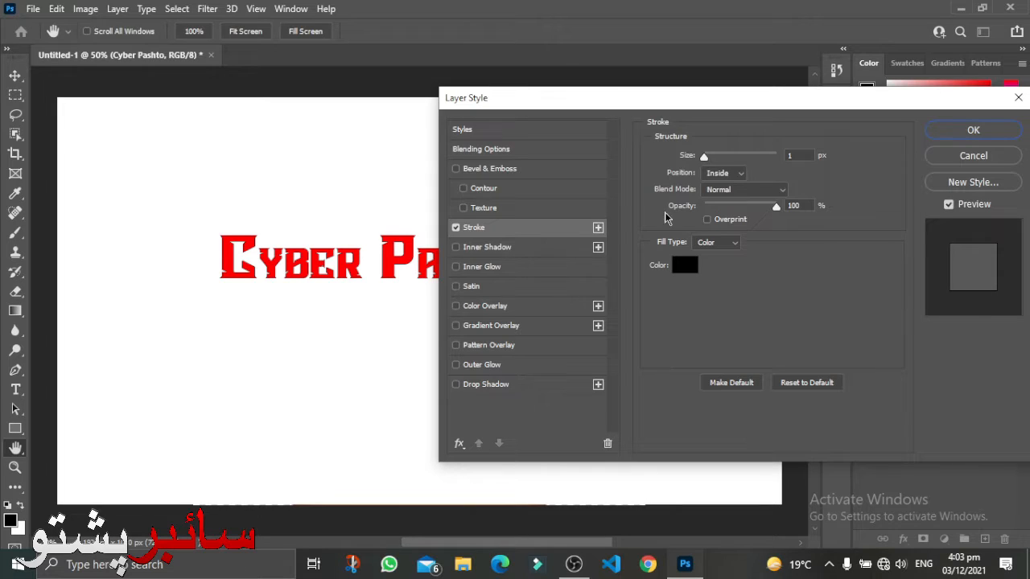
{"action": "left_click_drag", "start_coordinate": [708, 158], "coordinate": [708, 158]}
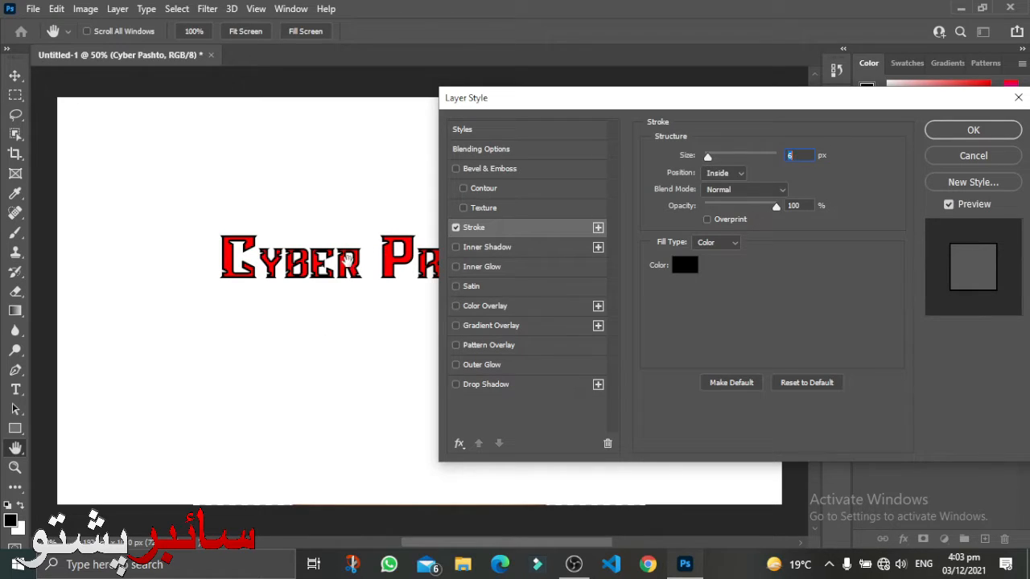
- Try the Outside position for the stroke, and set it to Center
{"action": "left_click", "coordinate": [718, 174]}
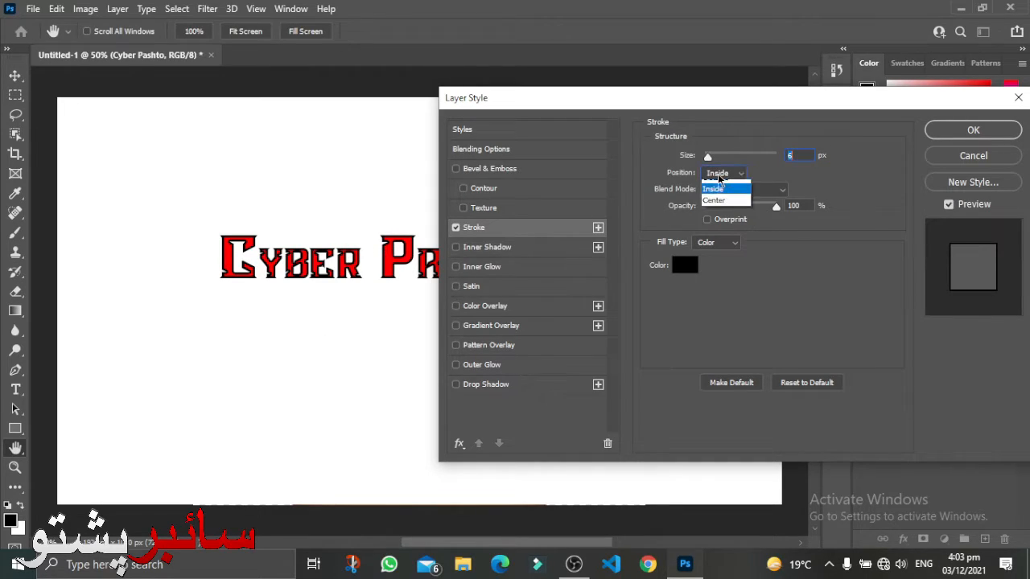
{"action": "left_click", "coordinate": [728, 188]}
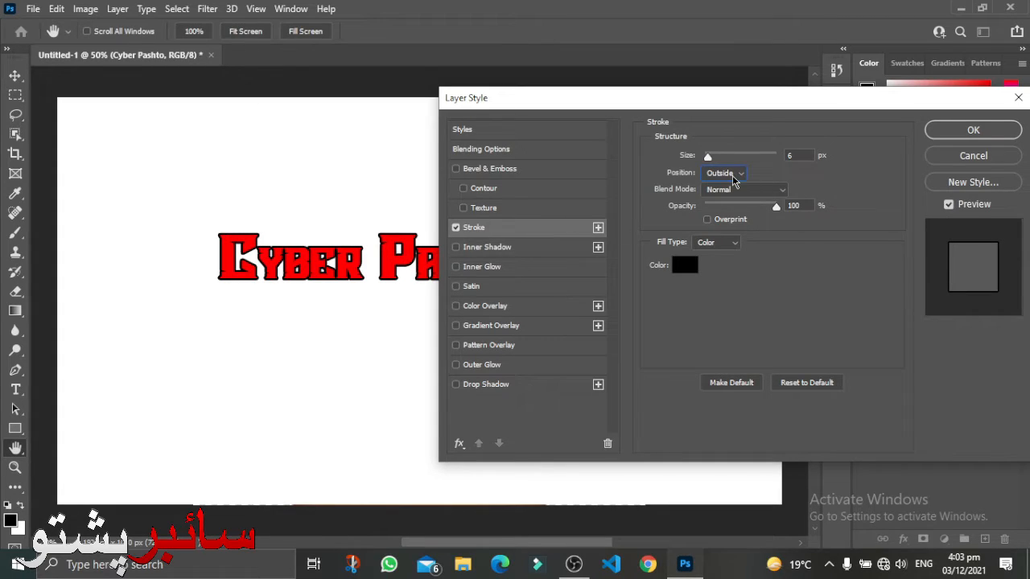
{"action": "left_click", "coordinate": [734, 182]}
{"action": "left_click", "coordinate": [730, 203]}
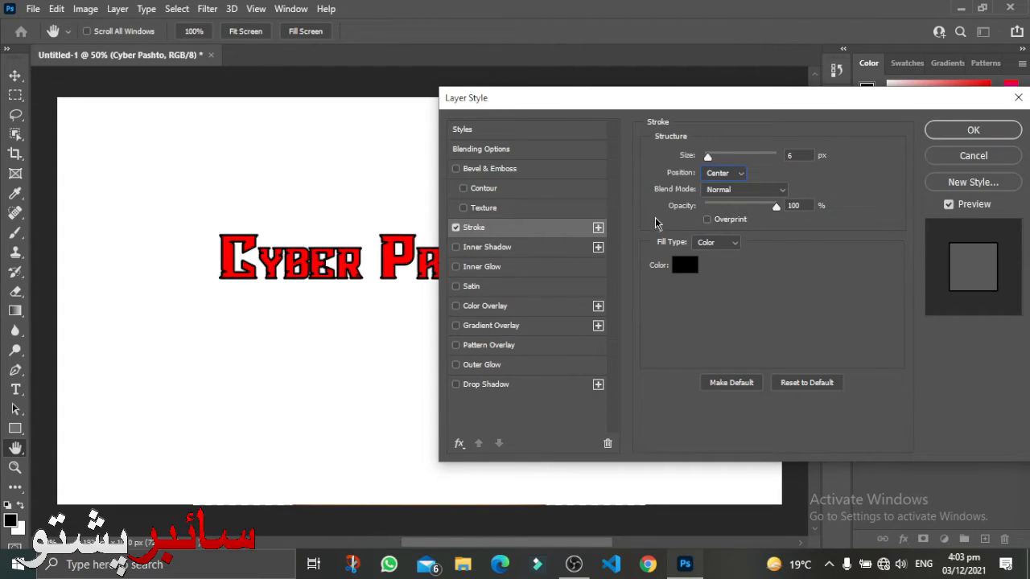
- Set the stroke's blend mode to Difference
{"action": "left_click", "coordinate": [726, 195]}
{"action": "left_click", "coordinate": [763, 221]}
{"action": "left_click", "coordinate": [749, 191]}
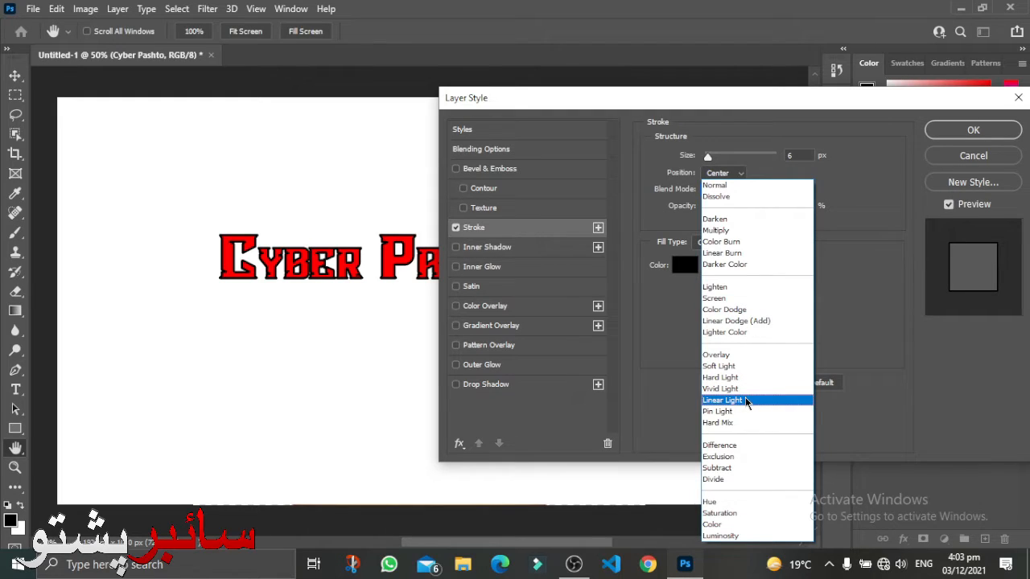
{"action": "left_click", "coordinate": [738, 445]}
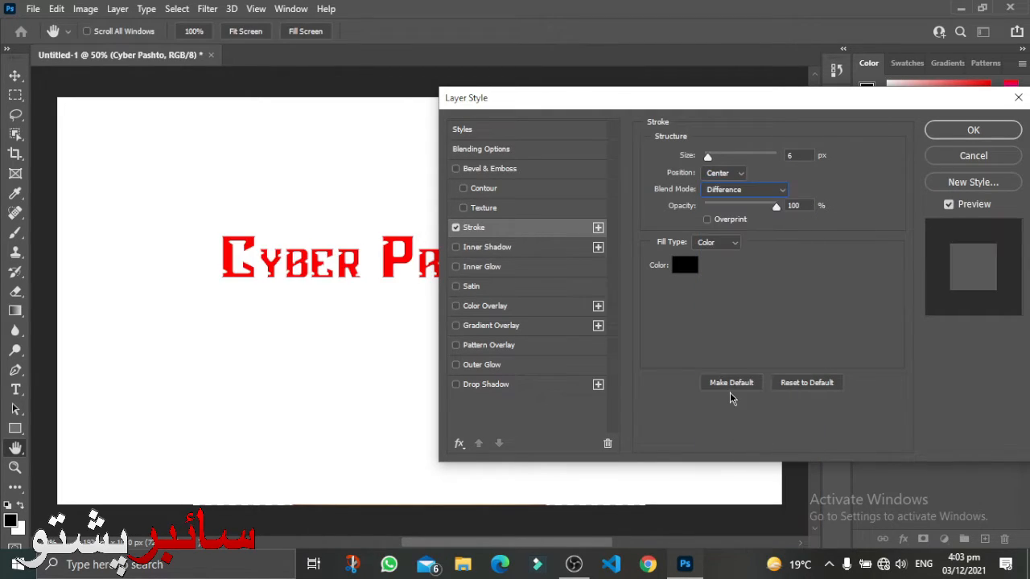
- Set the stroke's blend mode back to Normal and its opacity to 100%
{"action": "left_click", "coordinate": [730, 192]}
{"action": "left_click", "coordinate": [729, 196]}
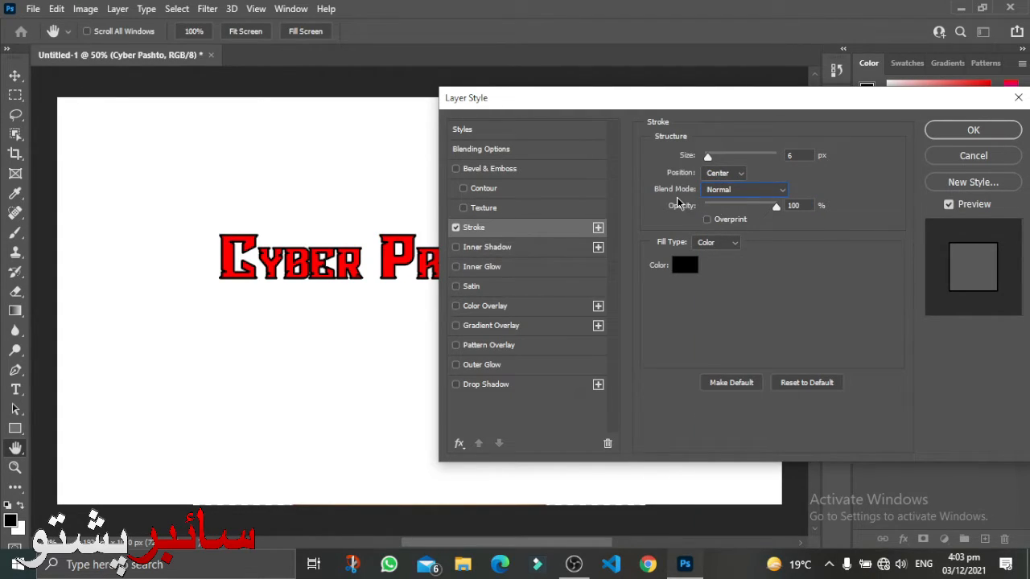
{"action": "mouse_move", "coordinate": [757, 207]}
{"action": "left_mouse_down"}
{"action": "mouse_move", "coordinate": [704, 208]}
{"action": "mouse_move", "coordinate": [739, 207]}
{"action": "mouse_move", "coordinate": [735, 223]}
{"action": "mouse_move", "coordinate": [765, 212]}
{"action": "mouse_move", "coordinate": [837, 213]}
{"action": "left_mouse_up"}
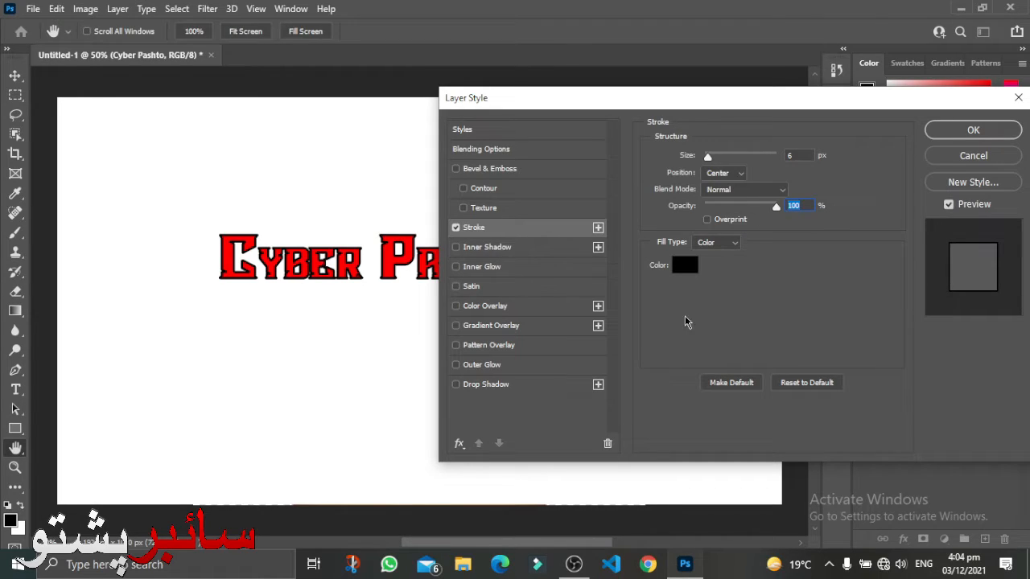
- Review the stroke's fill types, keep Color, and change the stroke color to bright cyan
{"action": "left_click", "coordinate": [712, 243]}
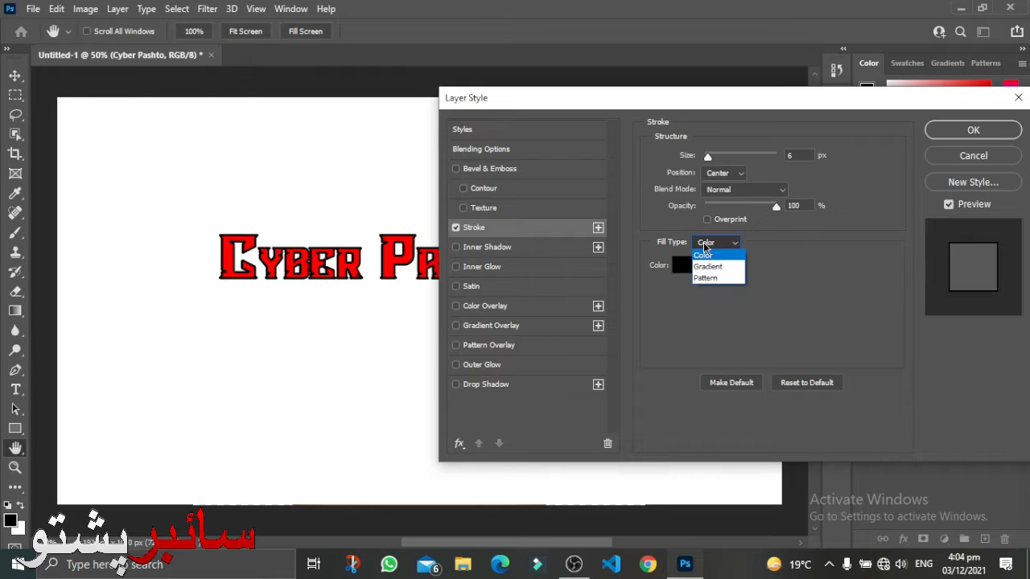
{"action": "left_click", "coordinate": [704, 249]}
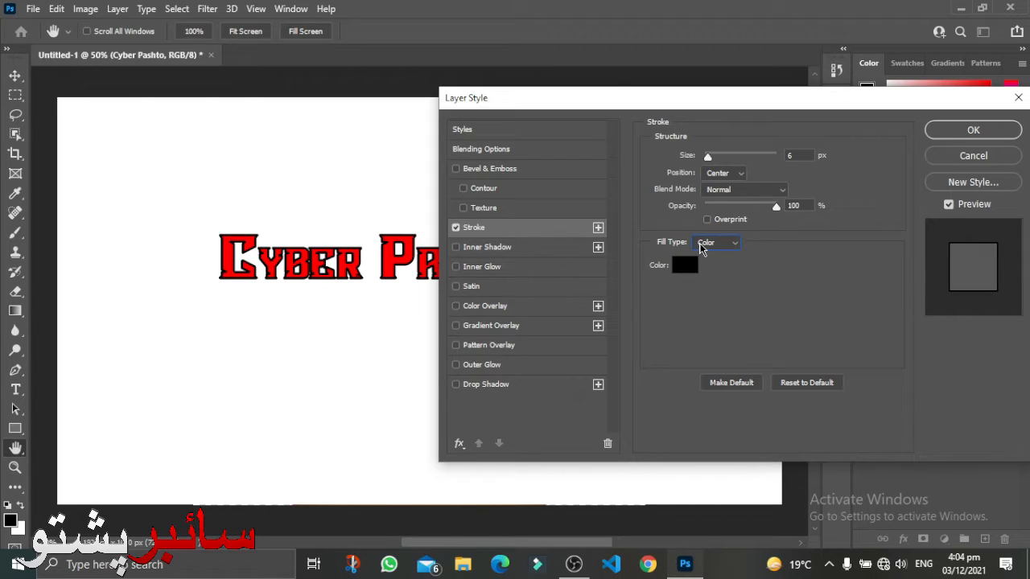
{"action": "left_click", "coordinate": [702, 250]}
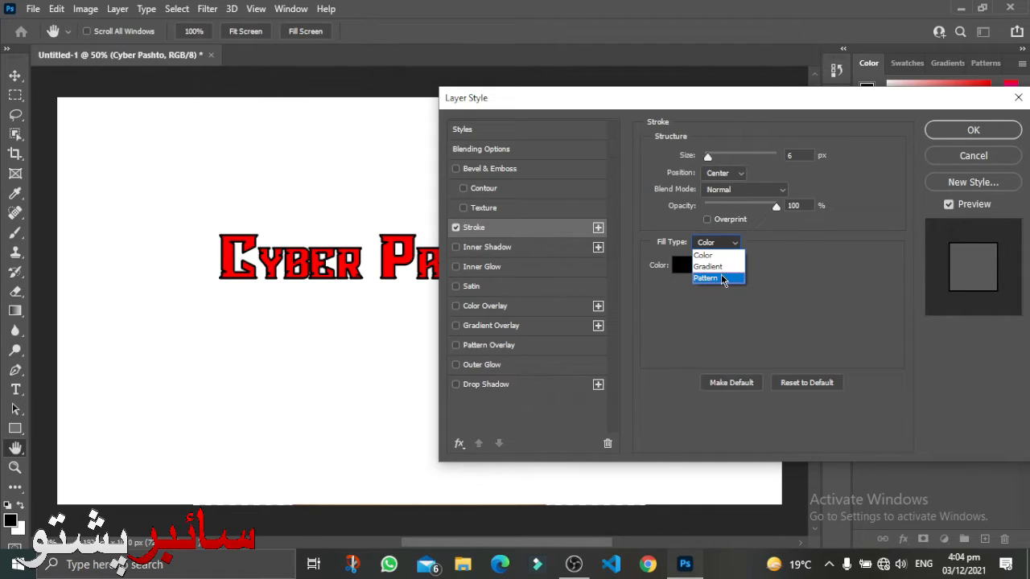
{"action": "left_click", "coordinate": [761, 274]}
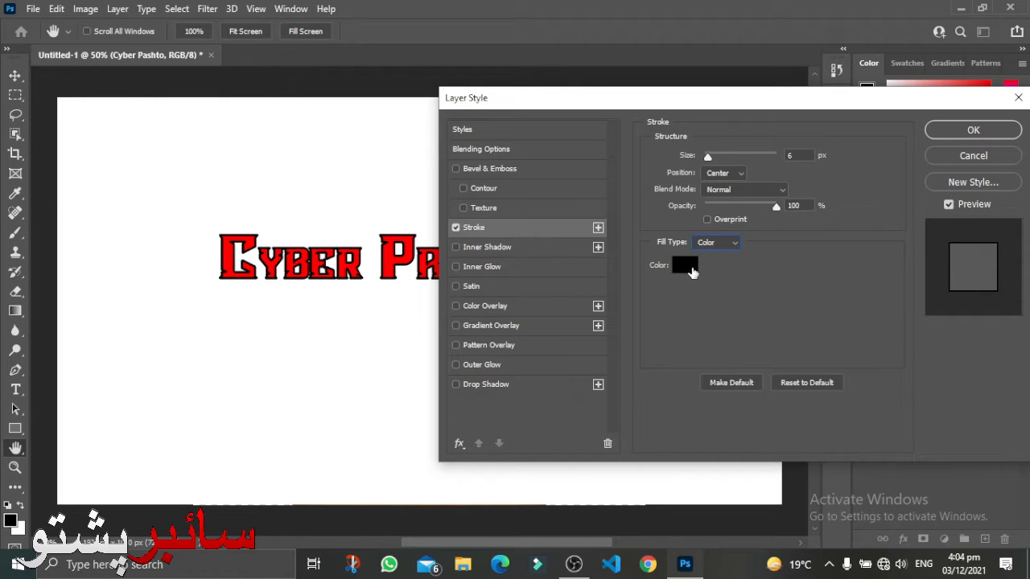
{"action": "left_click", "coordinate": [690, 269]}
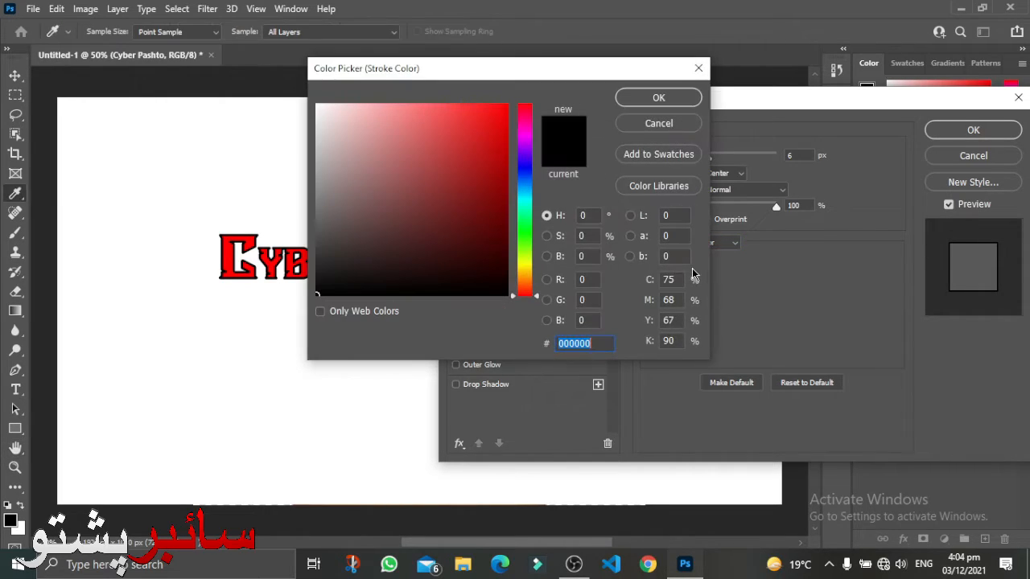
{"action": "left_click", "coordinate": [524, 198]}
{"action": "left_click_drag", "start_coordinate": [477, 162], "coordinate": [506, 104]}
{"action": "left_click", "coordinate": [639, 97]}
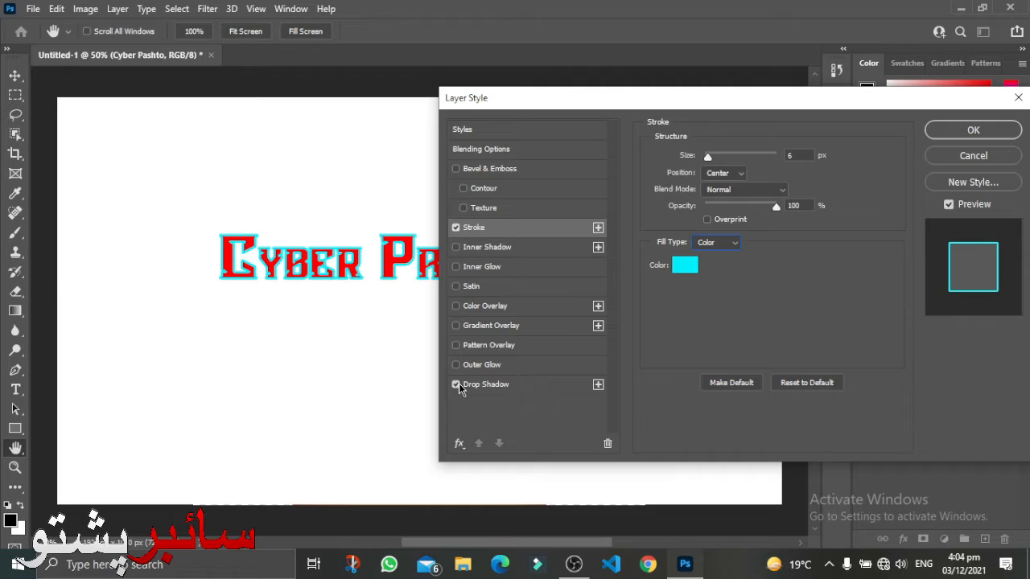
- Add a Drop Shadow effect to the Cyber Pashto text and turn off its Stroke effect
{"action": "left_click", "coordinate": [515, 384]}
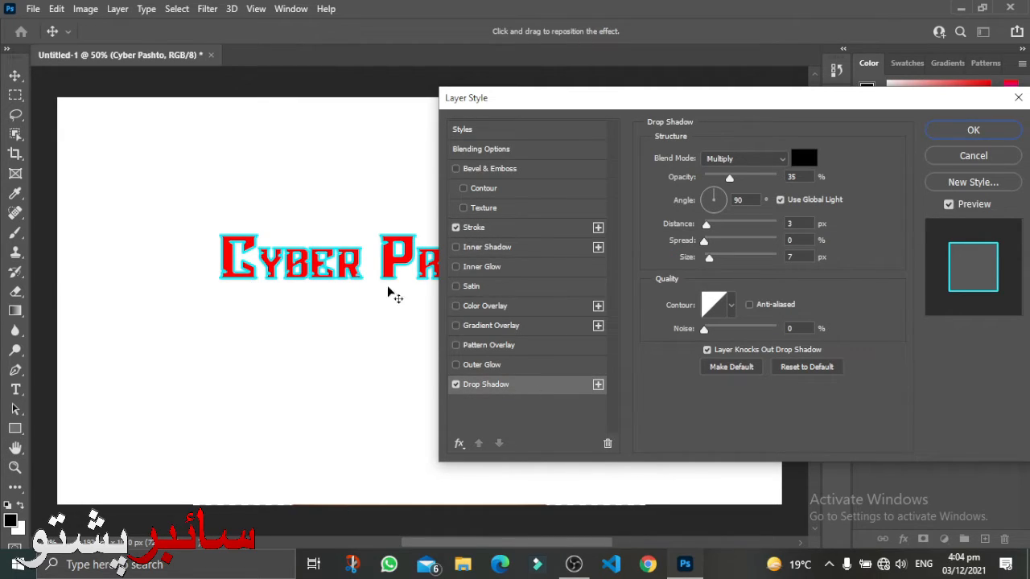
{"action": "left_click", "coordinate": [456, 228]}
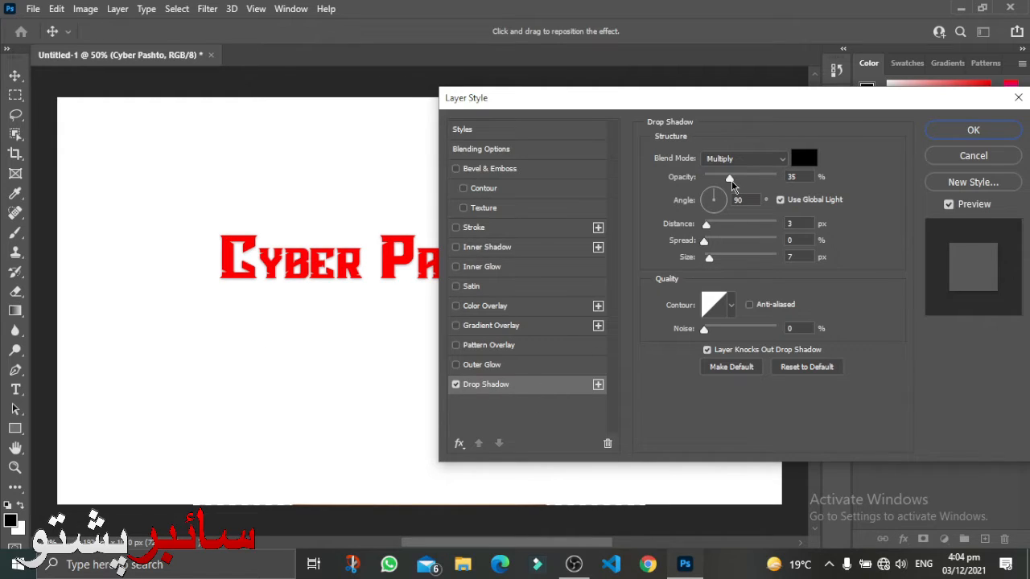
- Set the drop shadow's opacity to 100%, its blend mode to Normal and its distance to 10 px
{"action": "left_click_drag", "start_coordinate": [731, 180], "coordinate": [777, 178]}
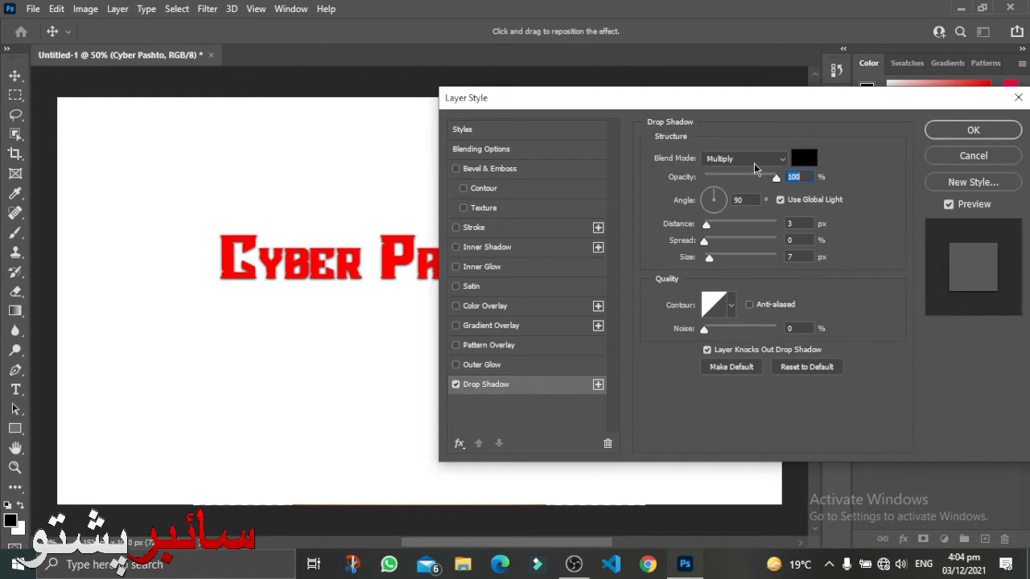
{"action": "left_click", "coordinate": [750, 161]}
{"action": "left_click", "coordinate": [733, 172]}
{"action": "left_click", "coordinate": [711, 229]}
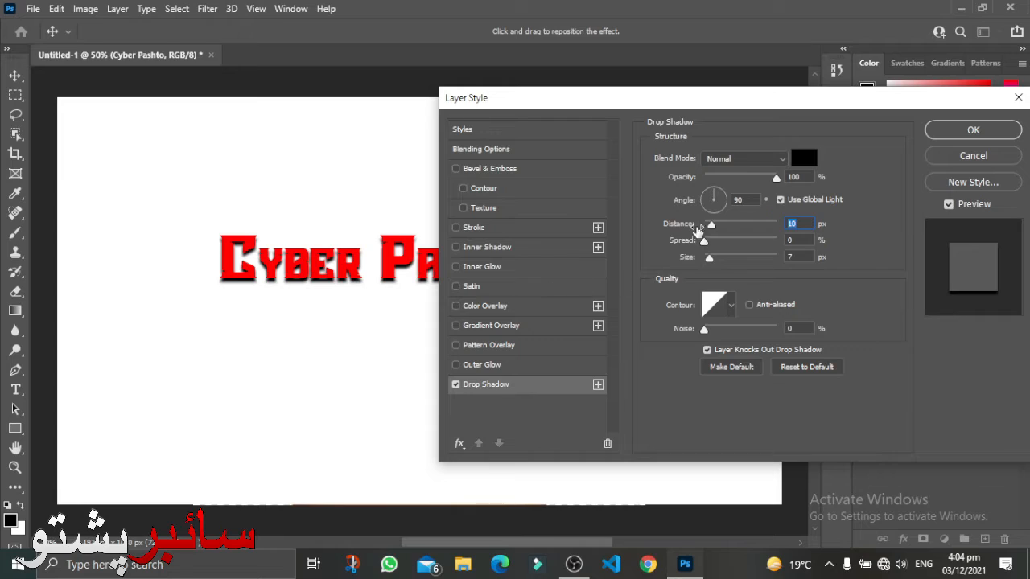
{"action": "mouse_move", "coordinate": [721, 227]}
{"action": "left_mouse_down"}
{"action": "mouse_move", "coordinate": [749, 228]}
{"action": "mouse_move", "coordinate": [713, 229]}
{"action": "left_mouse_up"}
- Try extreme spread and size values on the drop shadow, and settle on 8% spread and 16 px size
{"action": "left_click_drag", "start_coordinate": [703, 244], "coordinate": [787, 246]}
{"action": "left_click", "coordinate": [781, 240]}
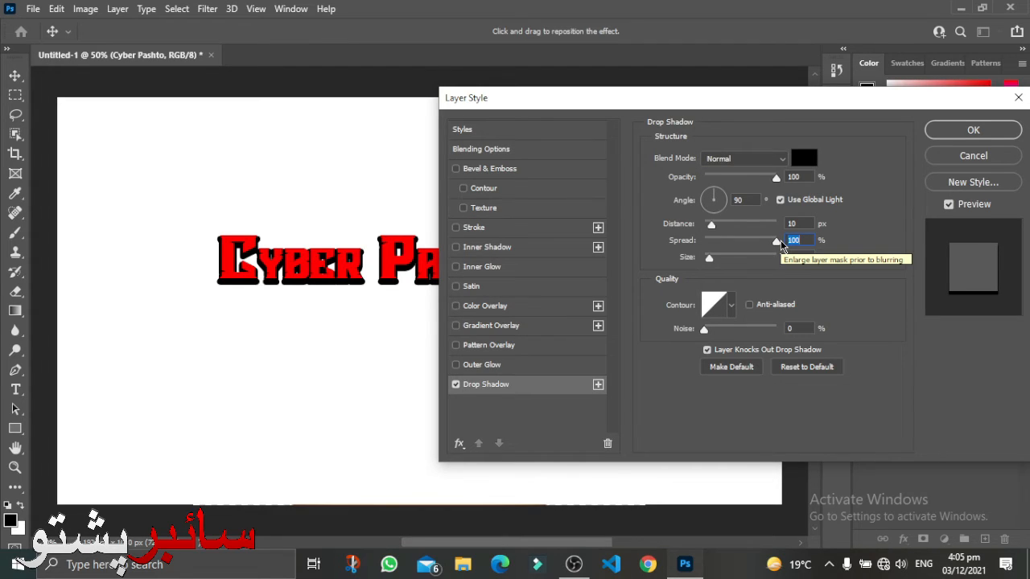
{"action": "left_click_drag", "start_coordinate": [778, 239], "coordinate": [765, 259]}
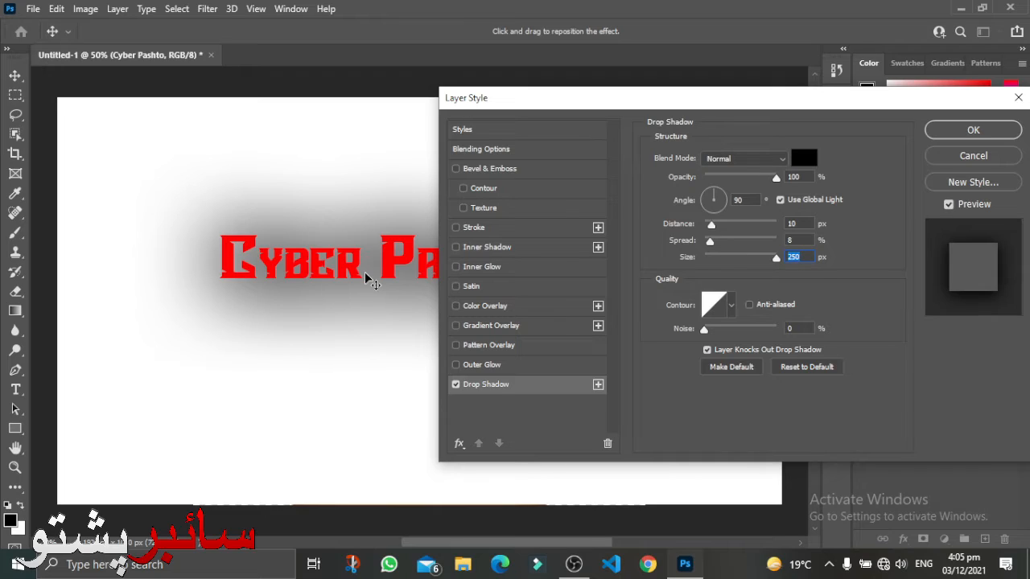
{"action": "left_click", "coordinate": [718, 259]}
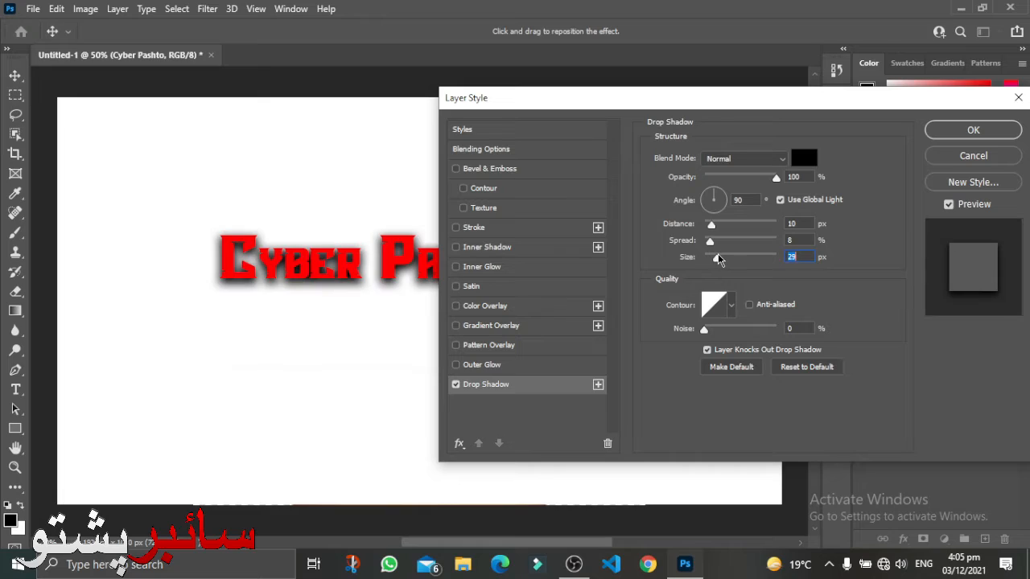
{"action": "left_click_drag", "start_coordinate": [720, 257], "coordinate": [714, 256]}
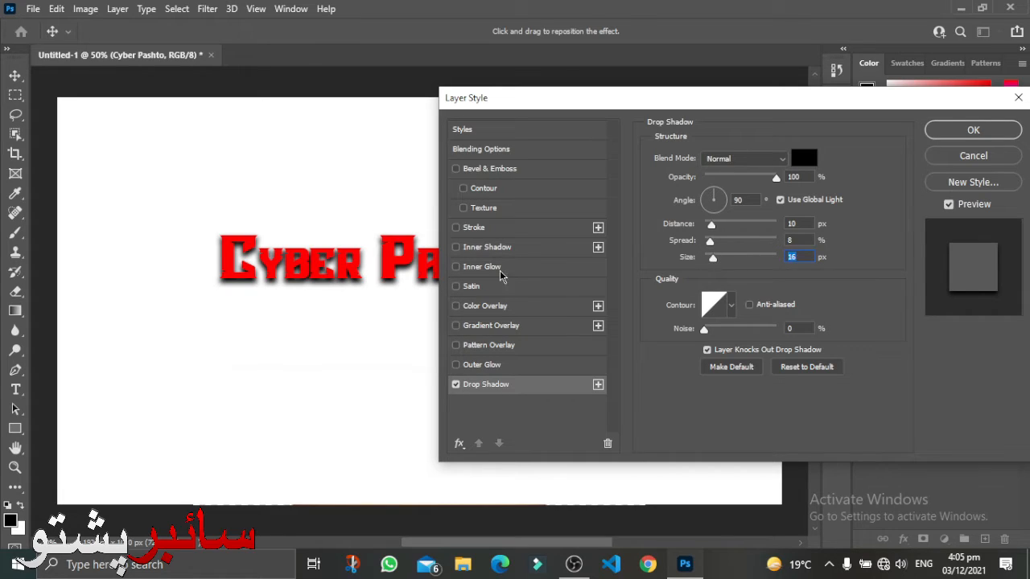
- Try several contour presets on the drop shadow, and return to the straight diagonal contour
{"action": "left_click", "coordinate": [734, 309]}
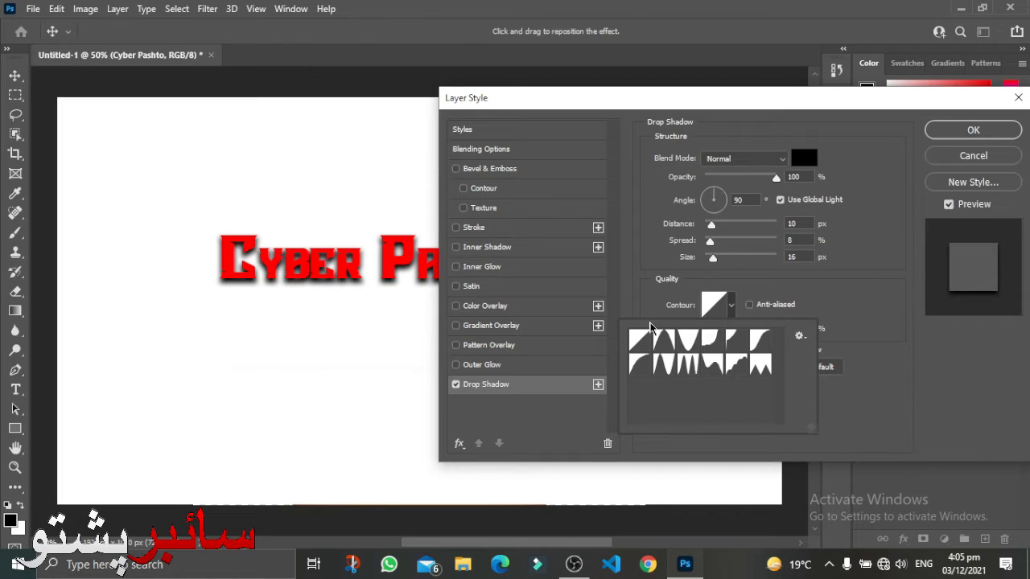
{"action": "left_click", "coordinate": [668, 343]}
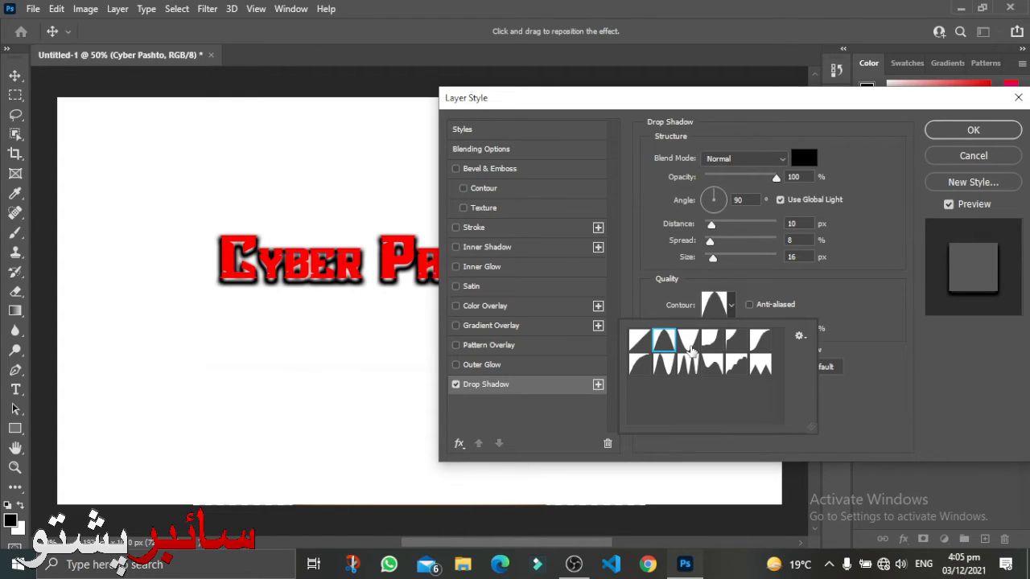
{"action": "left_click", "coordinate": [689, 342]}
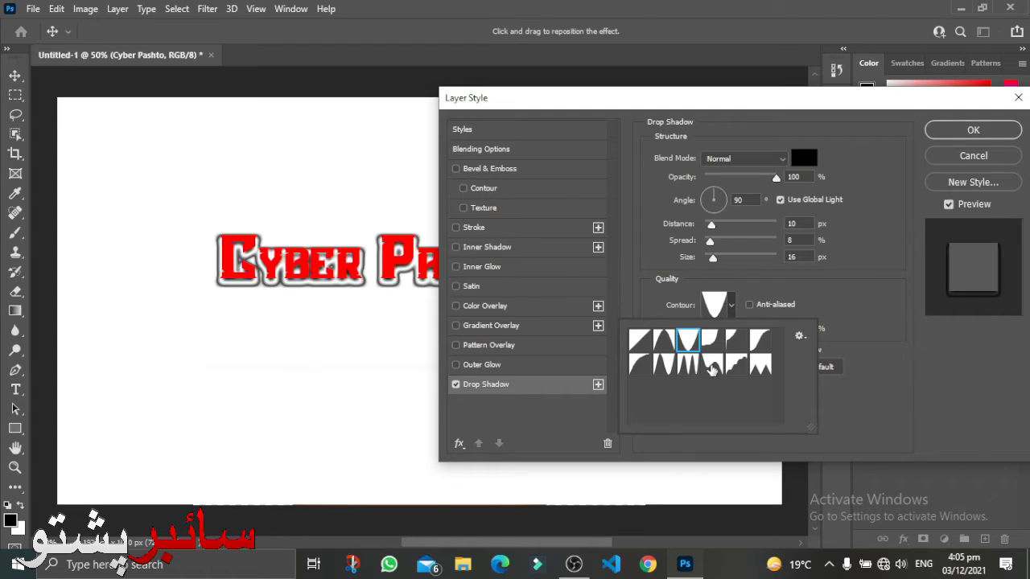
{"action": "left_click", "coordinate": [737, 366]}
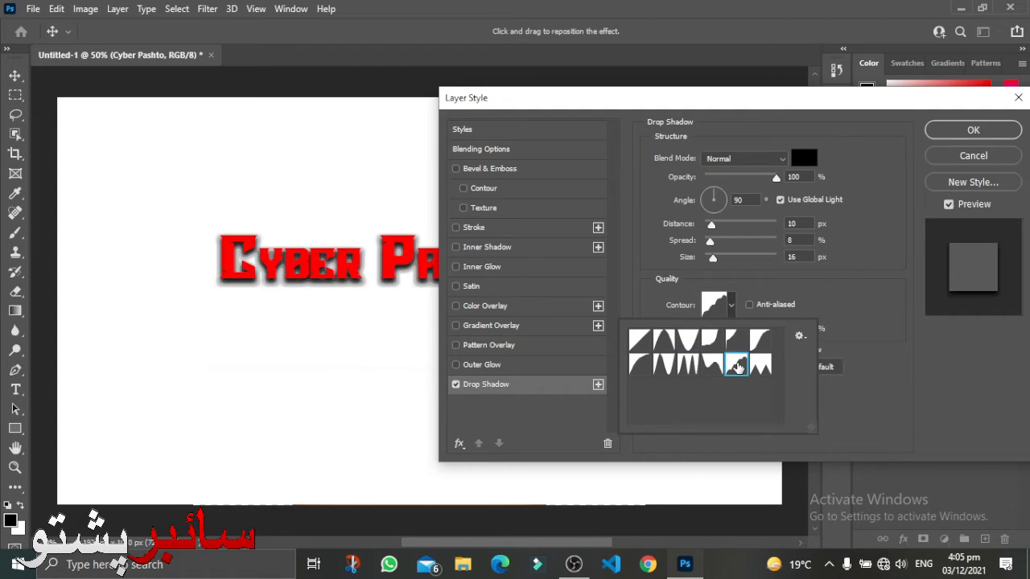
{"action": "left_click", "coordinate": [712, 366]}
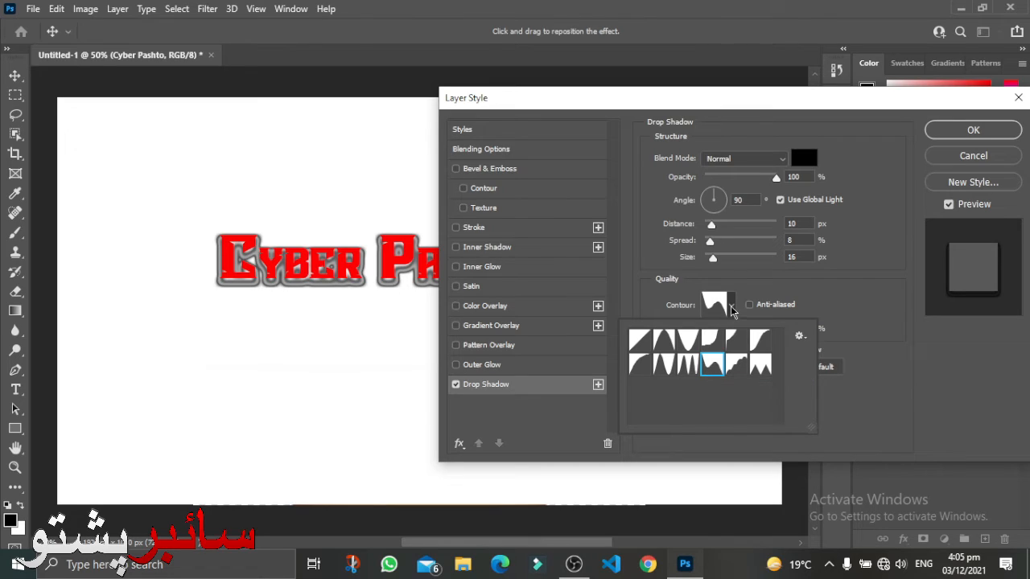
{"action": "left_click", "coordinate": [643, 342]}
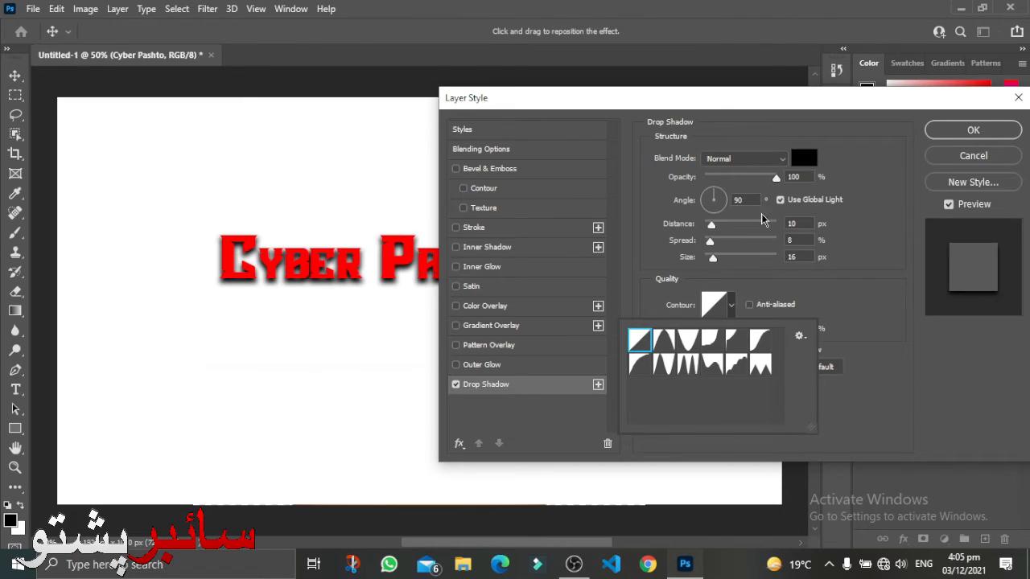
{"action": "left_click", "coordinate": [845, 304]}
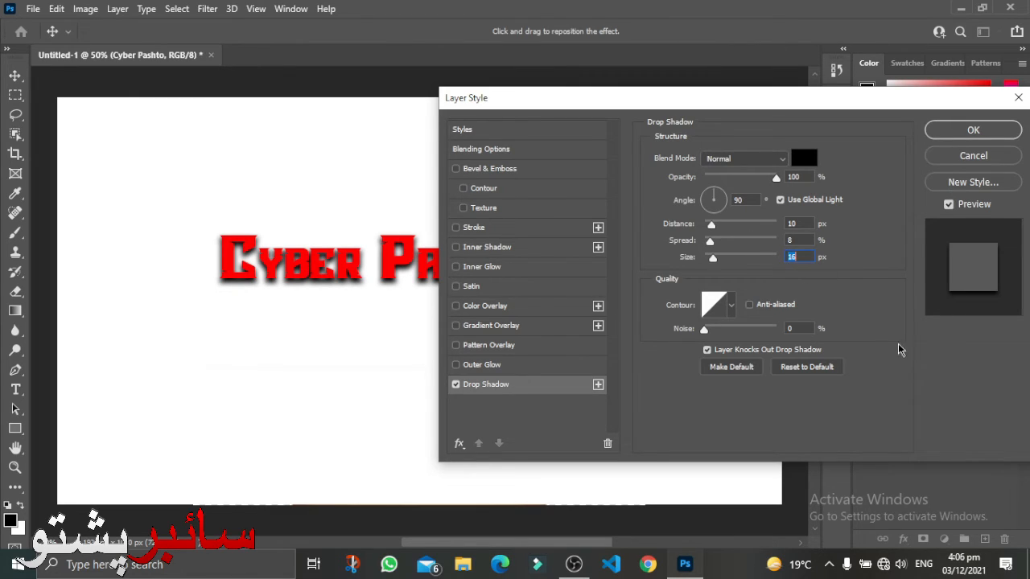
- Reset the drop shadow settings to their defaults and apply the layer style
{"action": "left_click", "coordinate": [788, 368]}
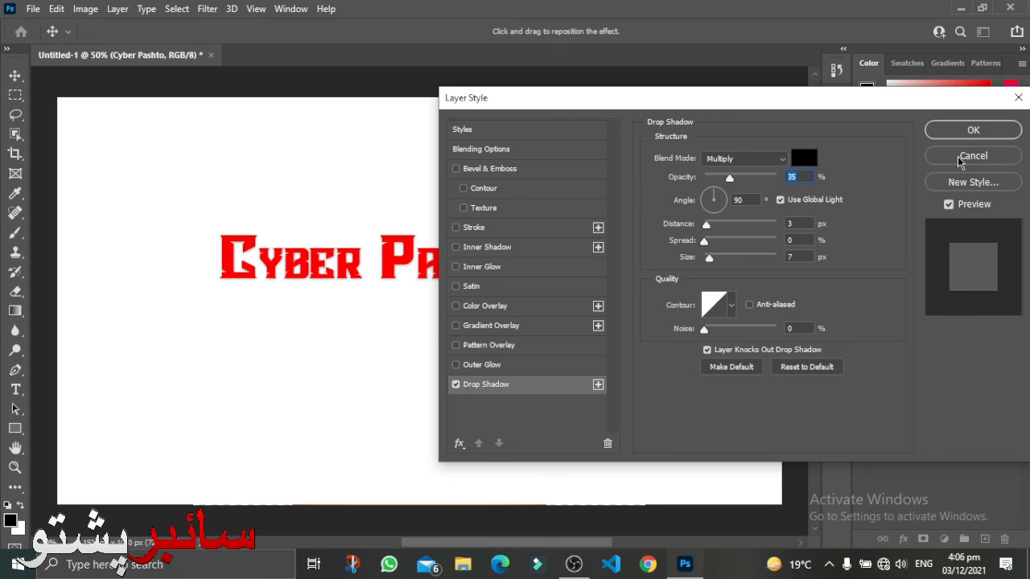
{"action": "left_click", "coordinate": [968, 131]}
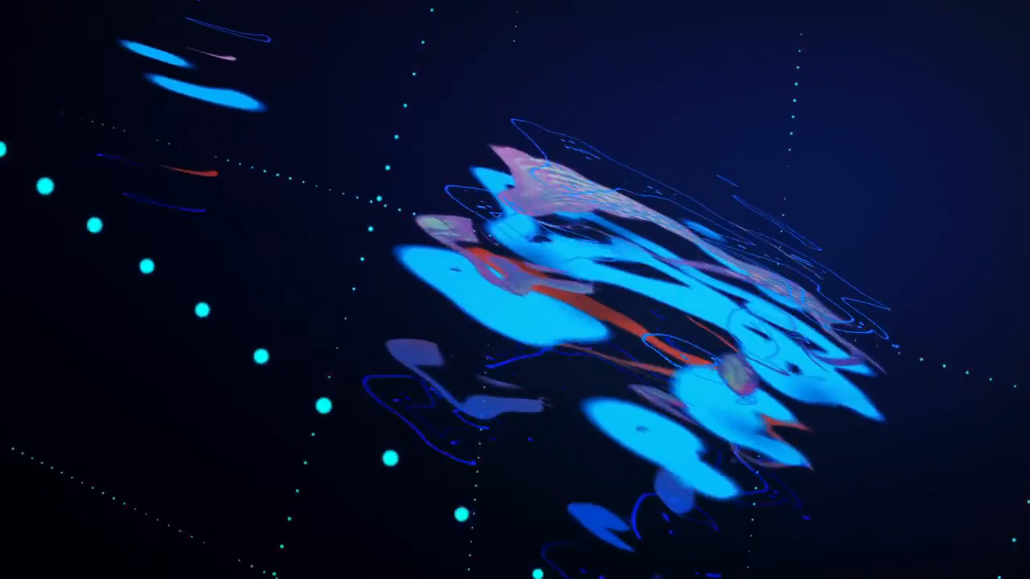